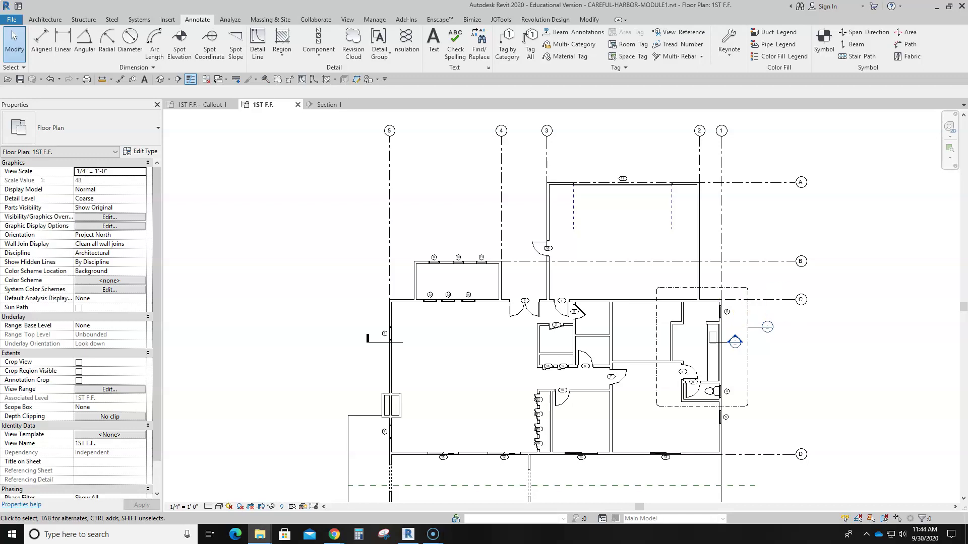
Step: Look over the Revit detail family files in the "section detail family" folder, then return to the Revit project
click(260, 534)
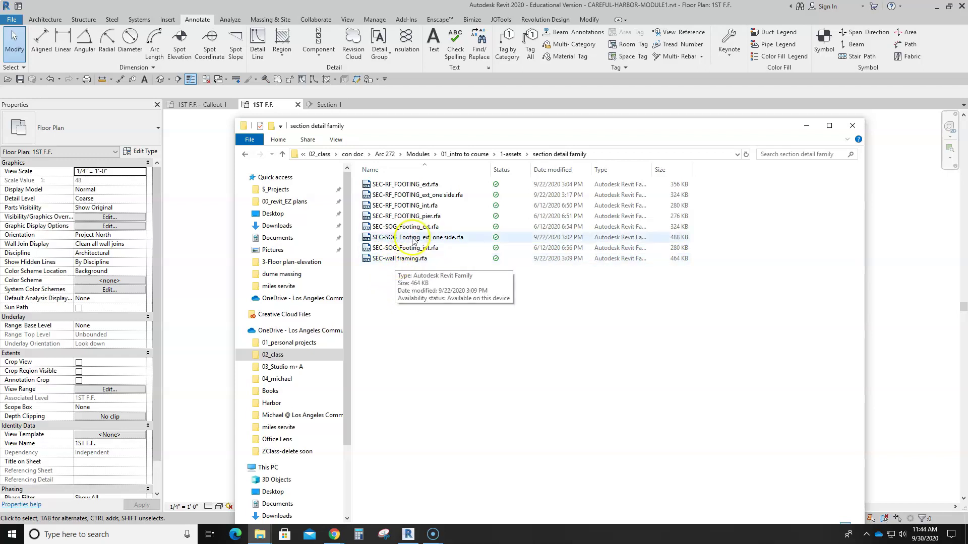
click(440, 154)
drag(436, 130, 967, 184)
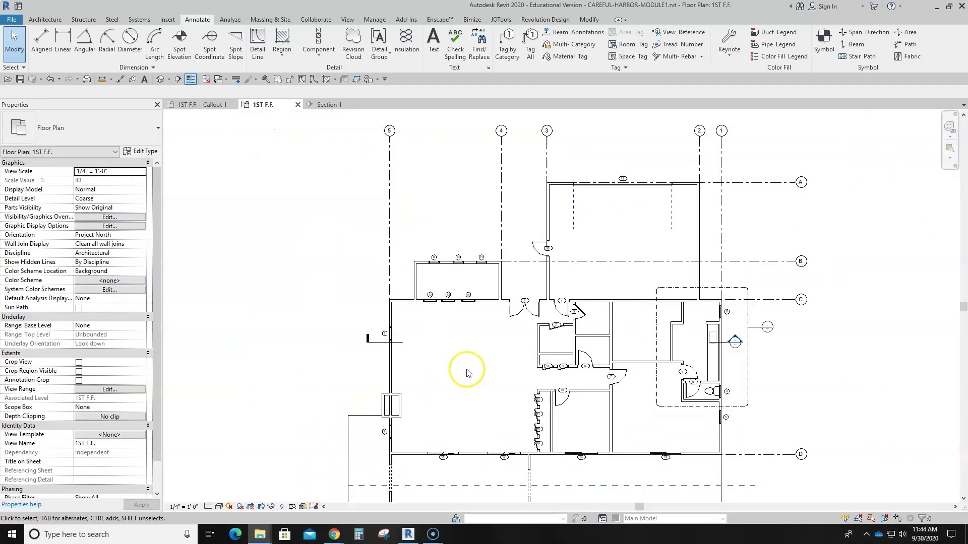
Step: Open Section 1 from its section marker in the 1ST F.F. floor plan
middle_drag(467, 368, 481, 357)
scroll(496, 347, up, 3)
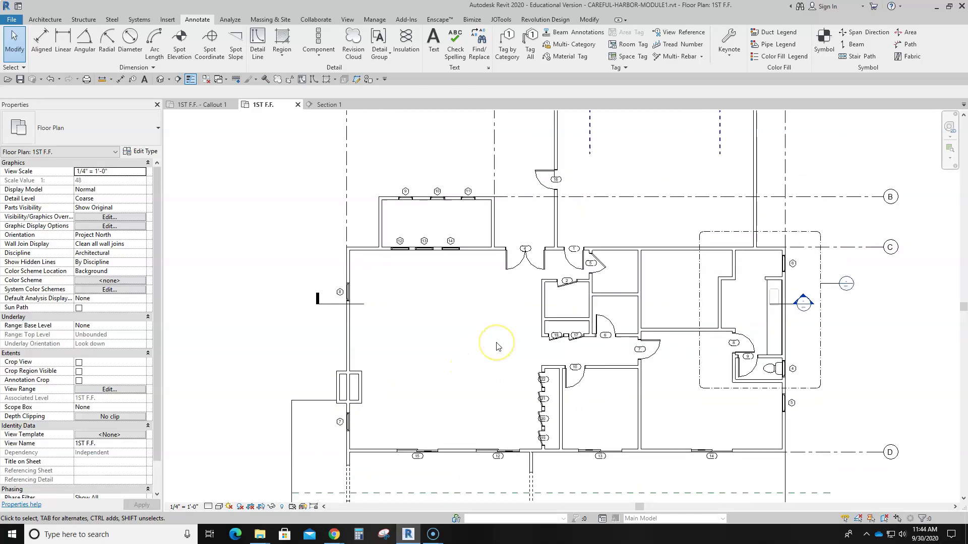
middle_drag(506, 351, 467, 350)
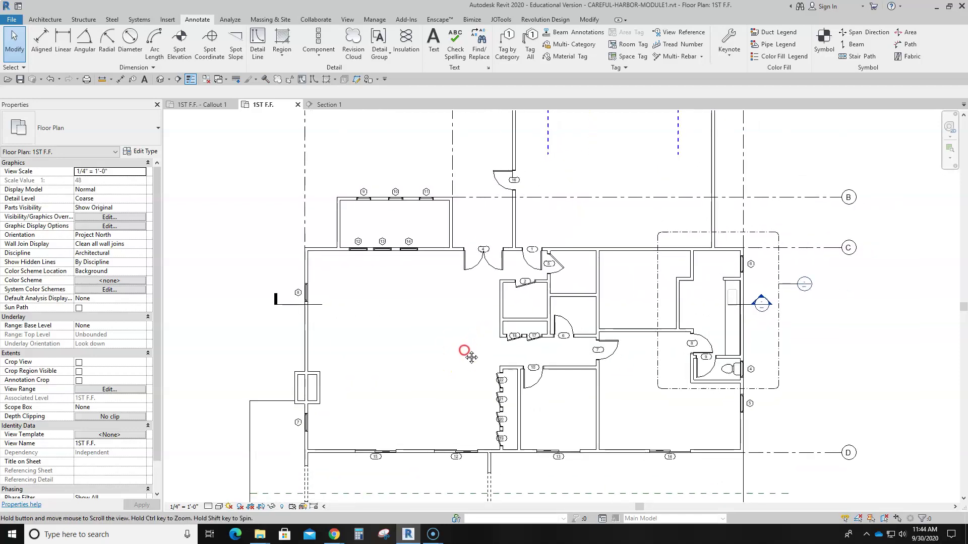
click(762, 305)
double_click(762, 305)
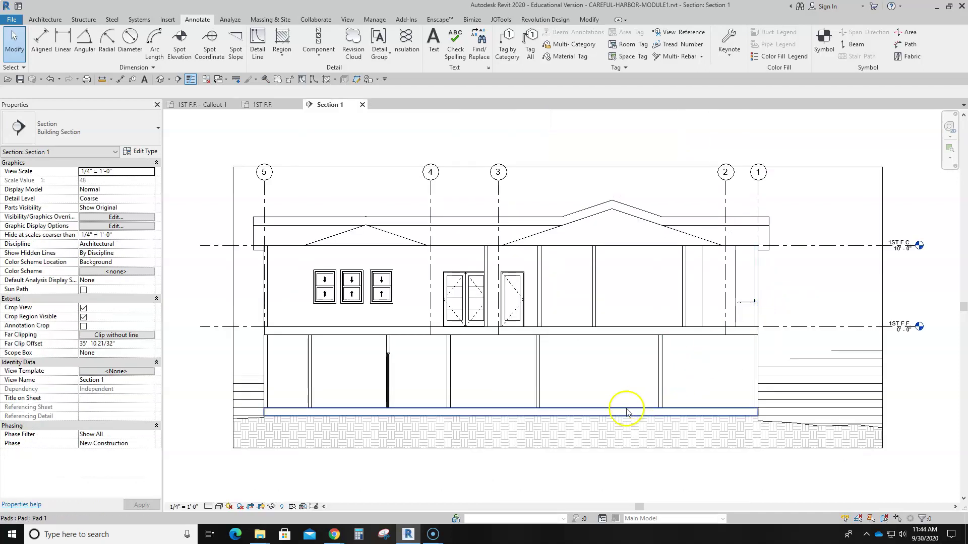
click(726, 298)
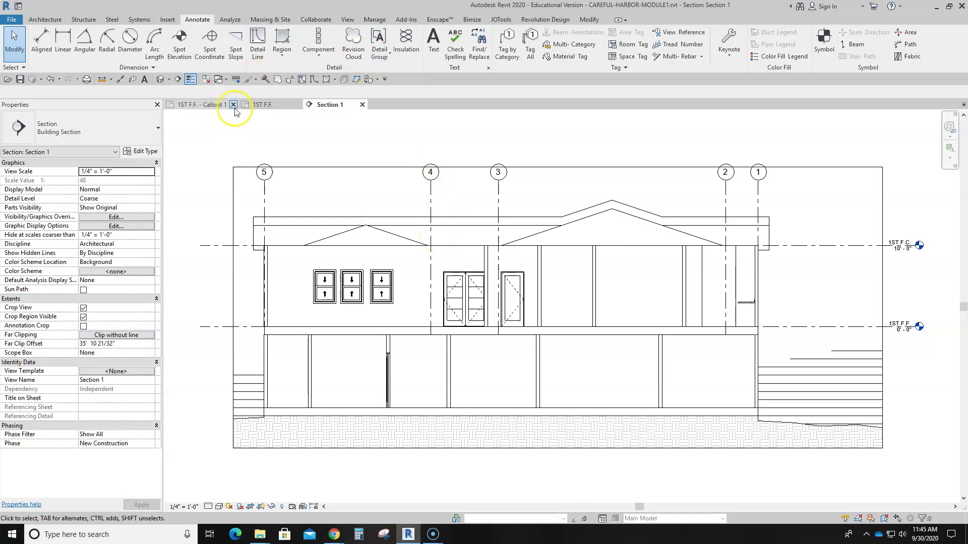
Step: In the 1ST F.F. plan, reduce Section 1's view depth to about 1 1/2" so its far clip sits just past the section line
click(257, 105)
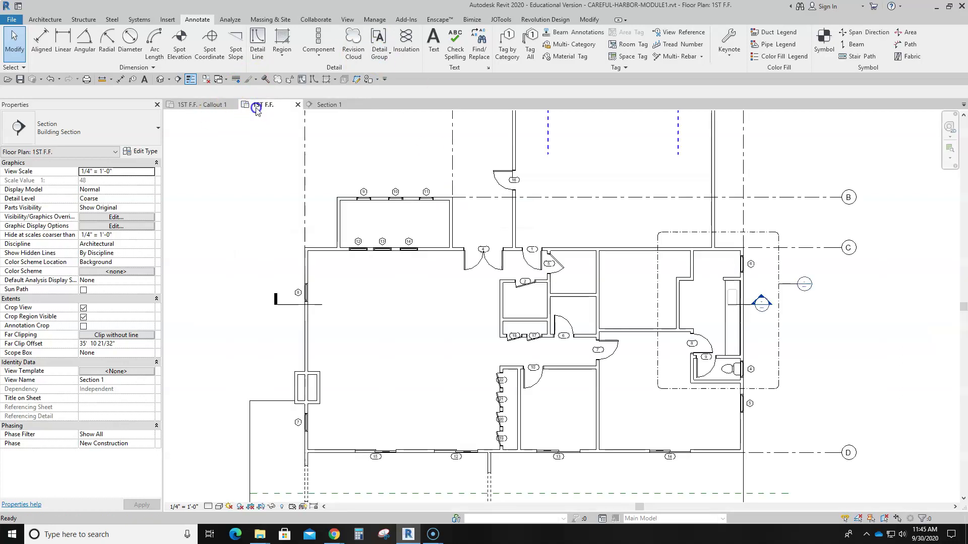
click(749, 310)
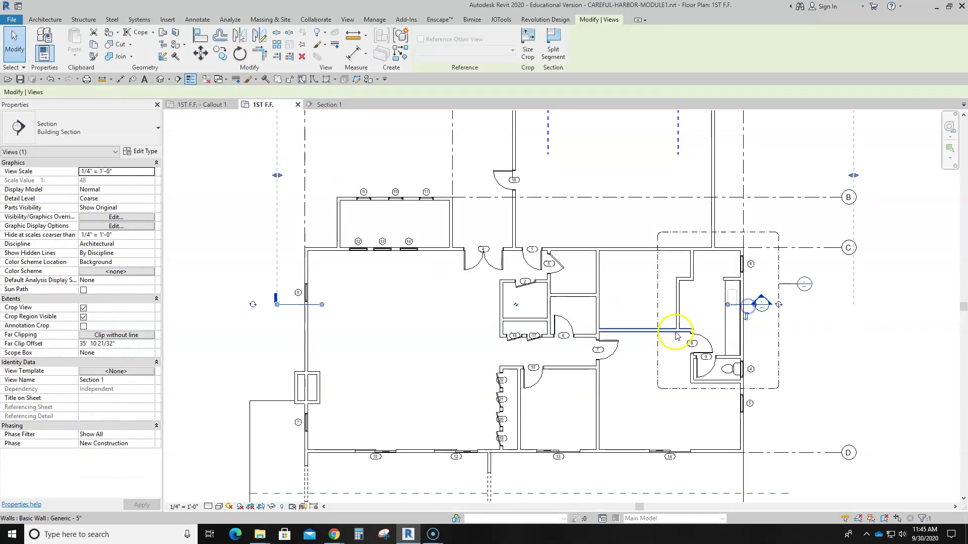
scroll(615, 336, down, 2)
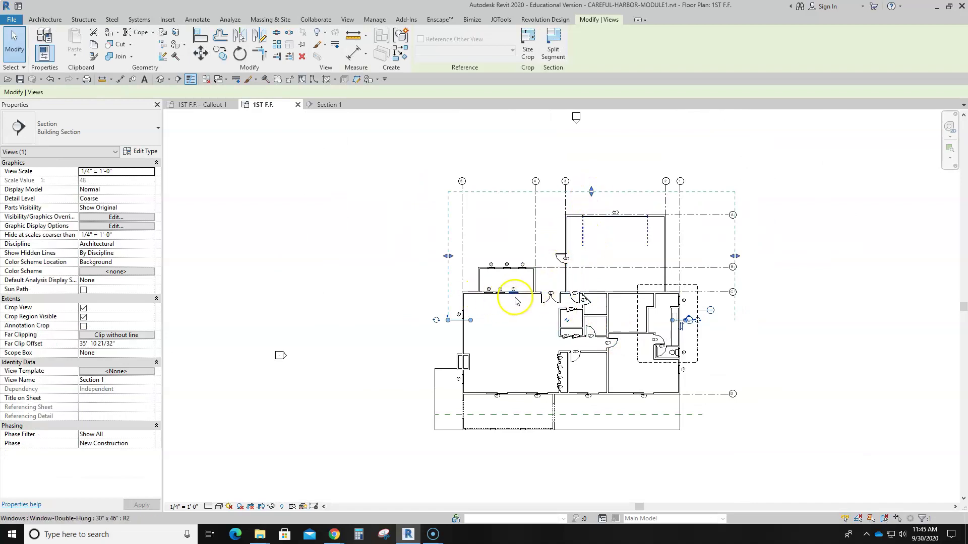
drag(592, 199, 514, 326)
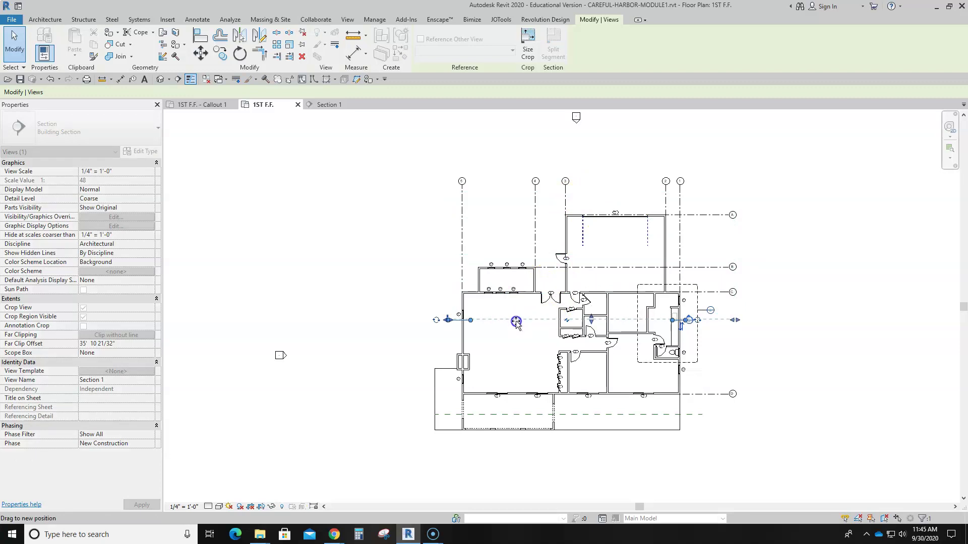
drag(514, 325, 514, 325)
scroll(491, 340, up, 4)
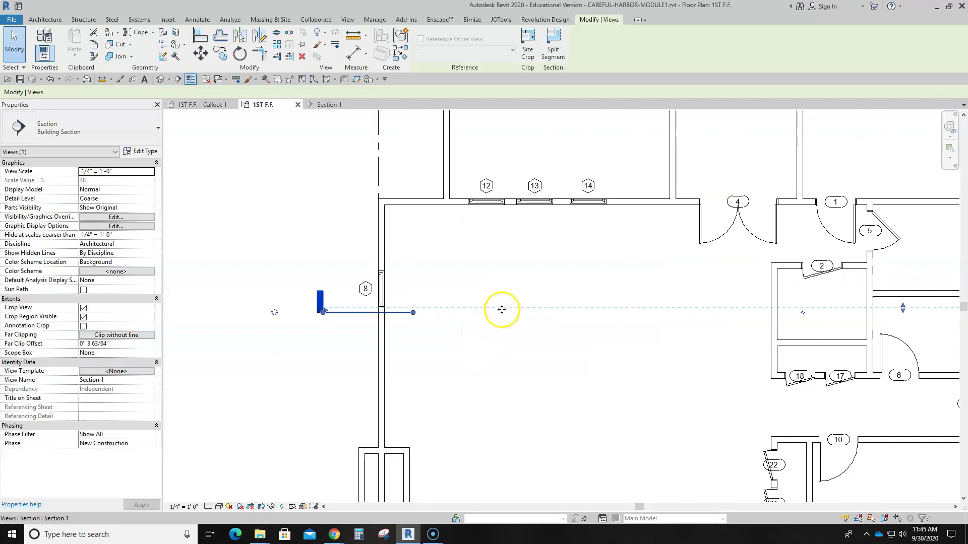
drag(903, 308, 899, 311)
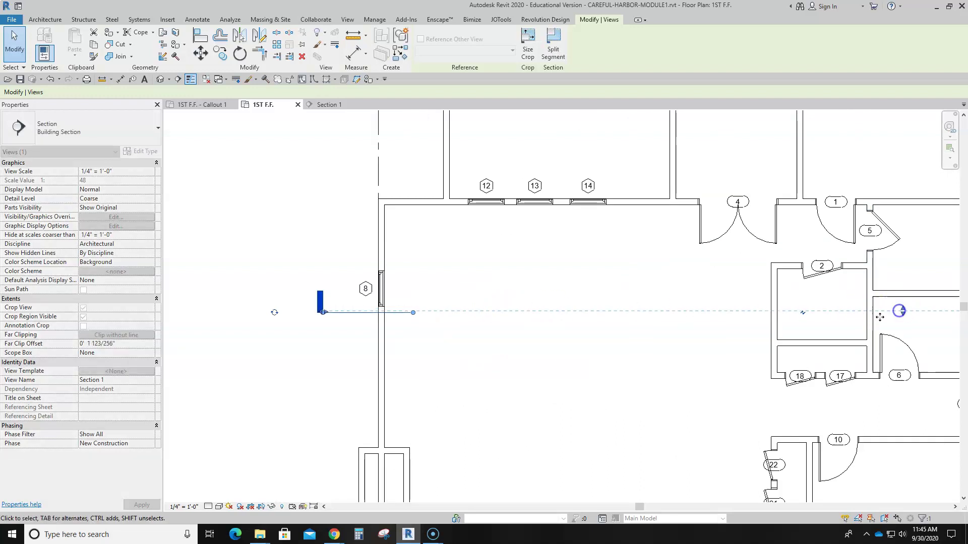
click(573, 363)
scroll(572, 363, down, 4)
middle_drag(552, 356, 465, 314)
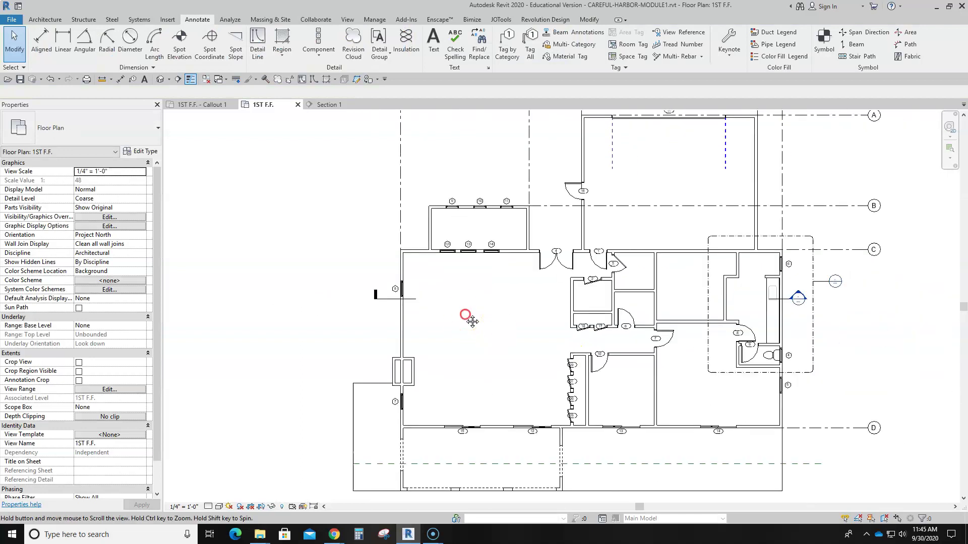
Step: Remove the sink countertop near grid 1 from the Section 1 view
click(327, 104)
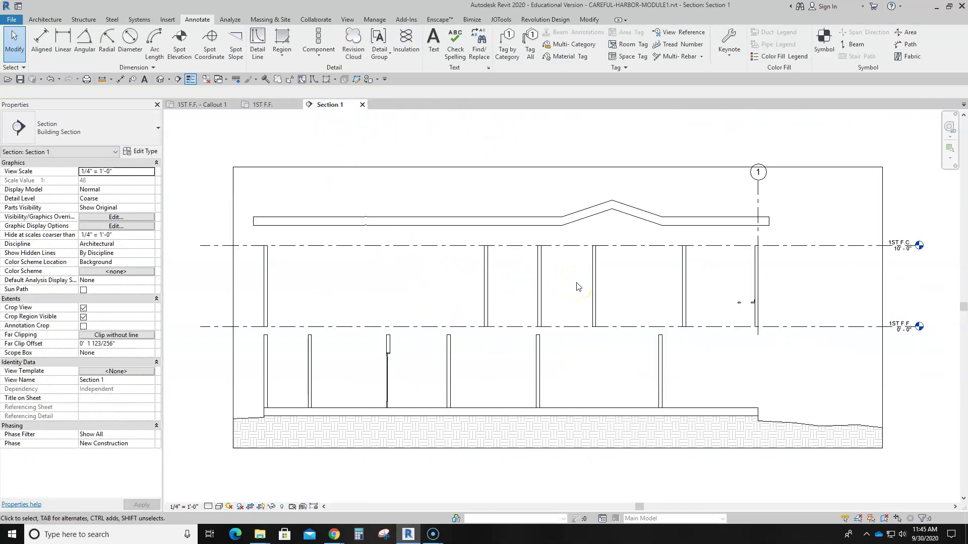
click(753, 304)
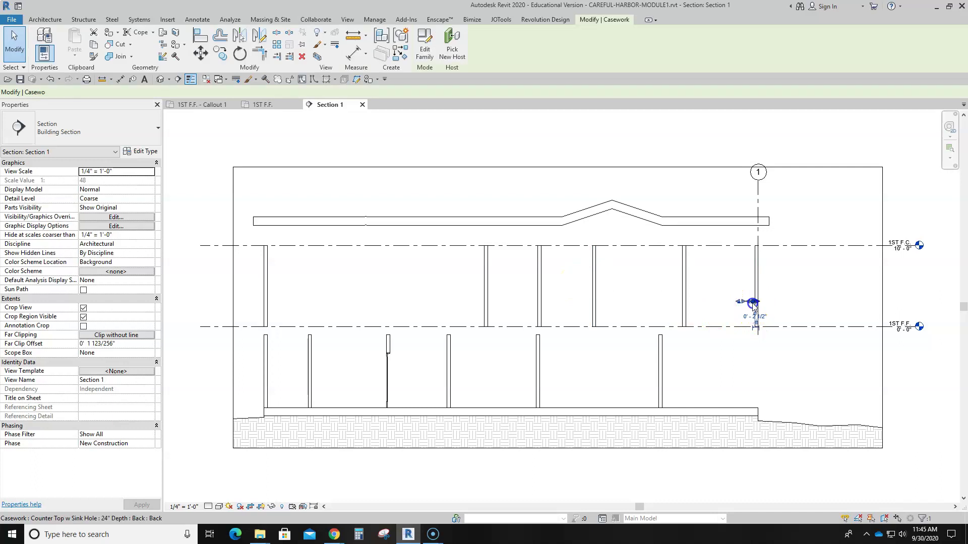
scroll(750, 308, up, 3)
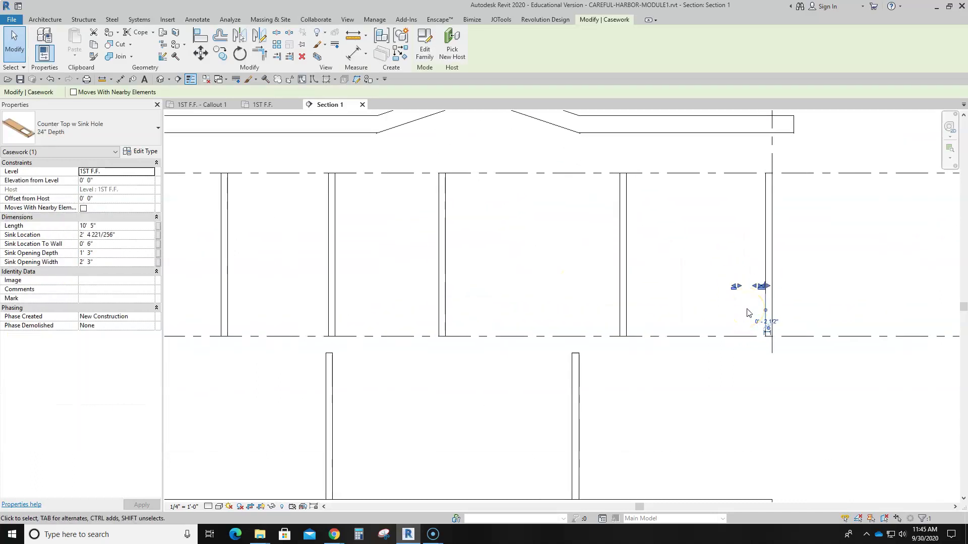
click(747, 312)
scroll(714, 371, down, 3)
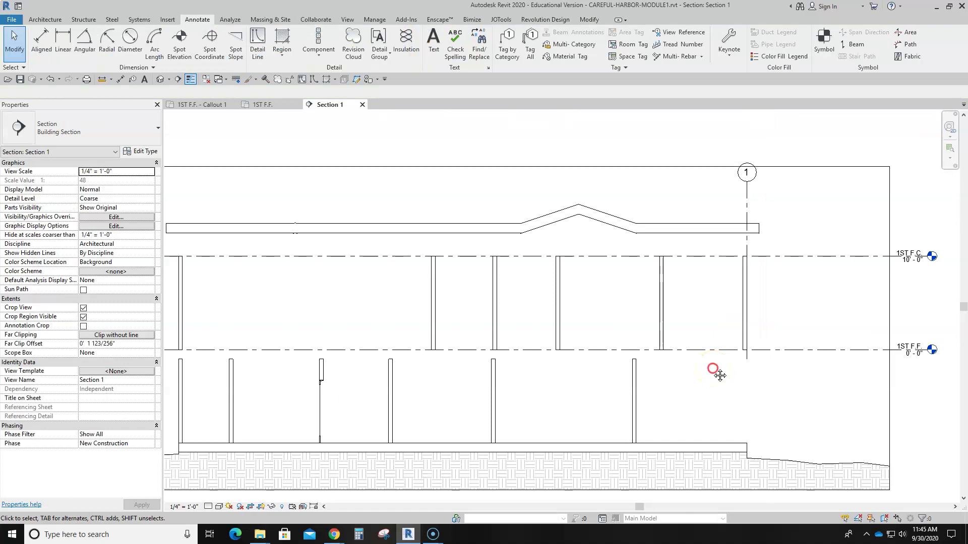
middle_drag(720, 375, 832, 335)
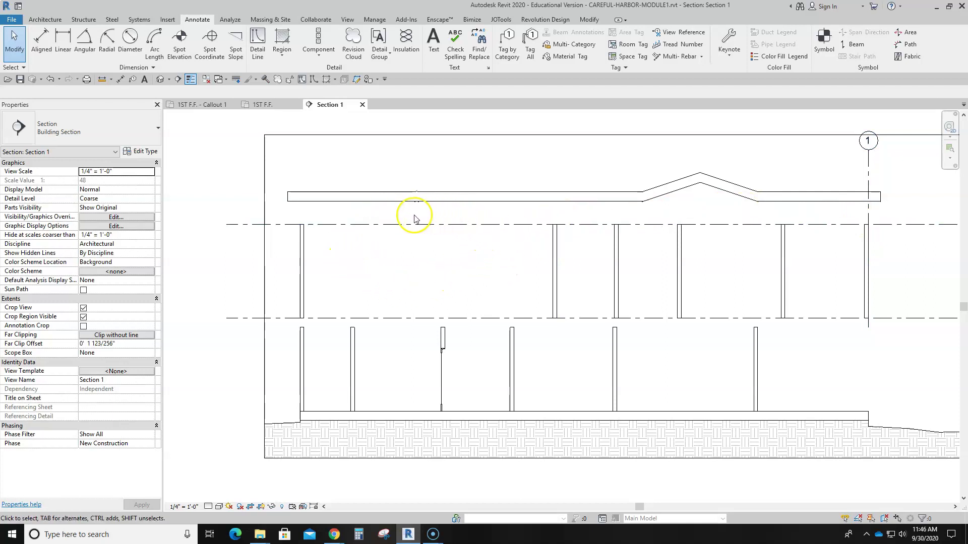
Step: Extend the first interior first-floor wall up to the underside of the roof, with a top offset of about 2' 4"
click(554, 234)
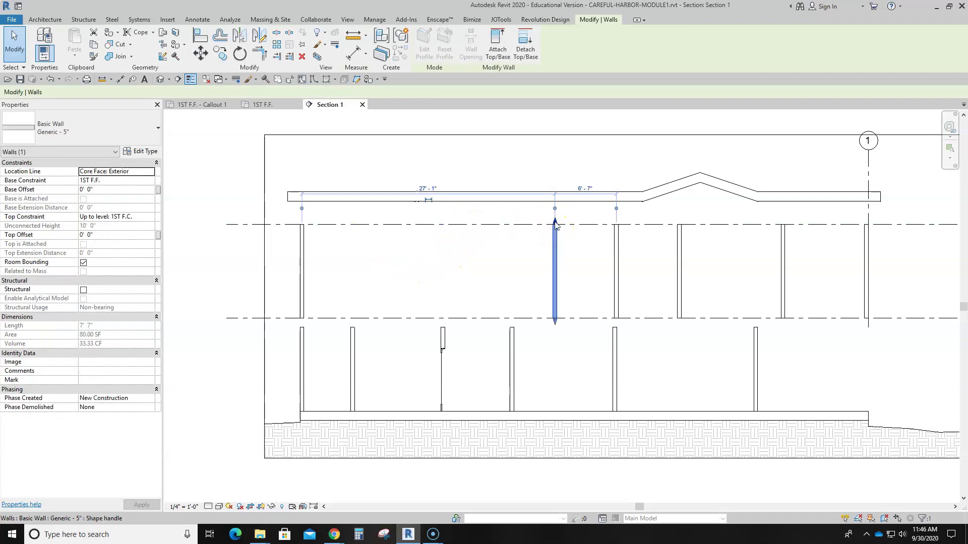
drag(554, 208, 554, 202)
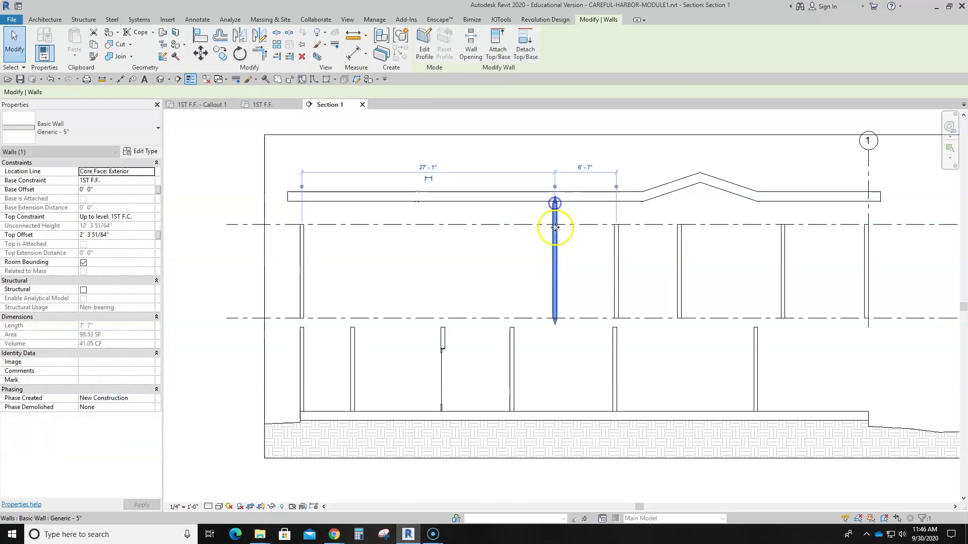
click(735, 276)
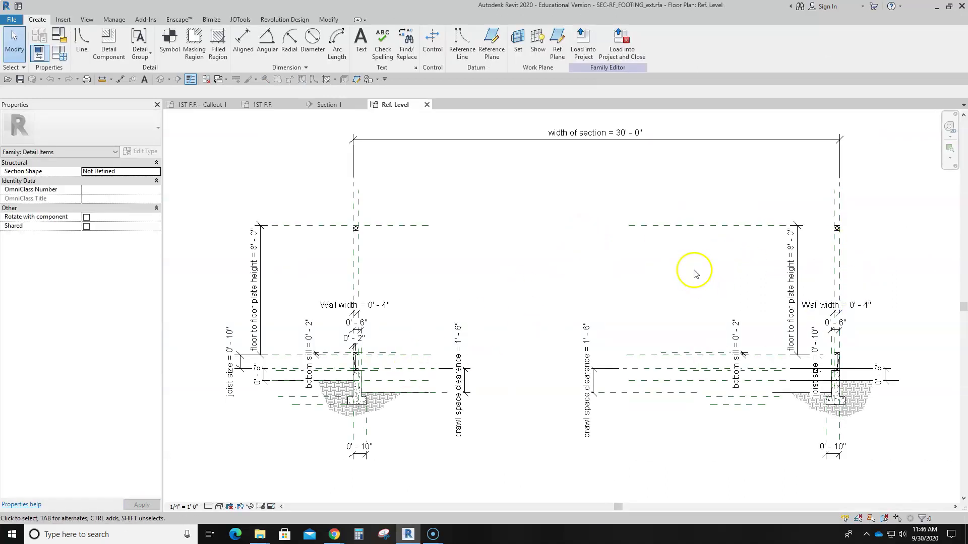
Step: Load the SEC-RF_FOOTING_ext family into the project and place it at the pad's lower-left corner in Section 1
click(581, 40)
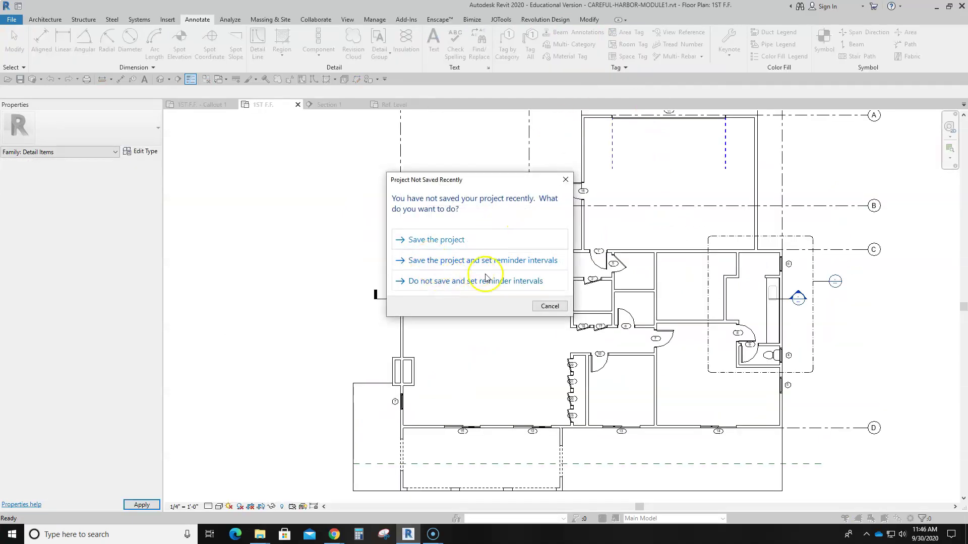
click(550, 307)
click(324, 104)
scroll(307, 419, up, 8)
scroll(305, 411, up, 2)
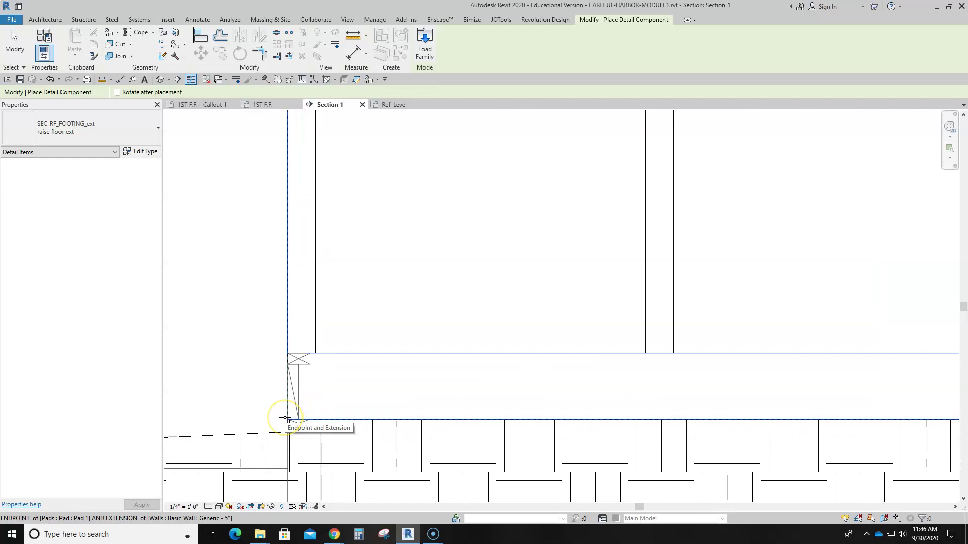
click(287, 420)
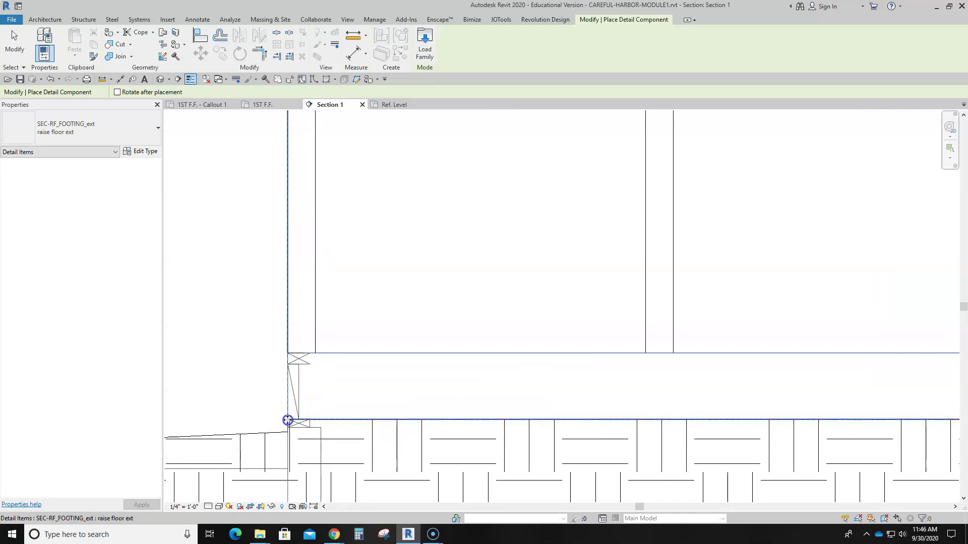
key(Escape)
key(Escape)
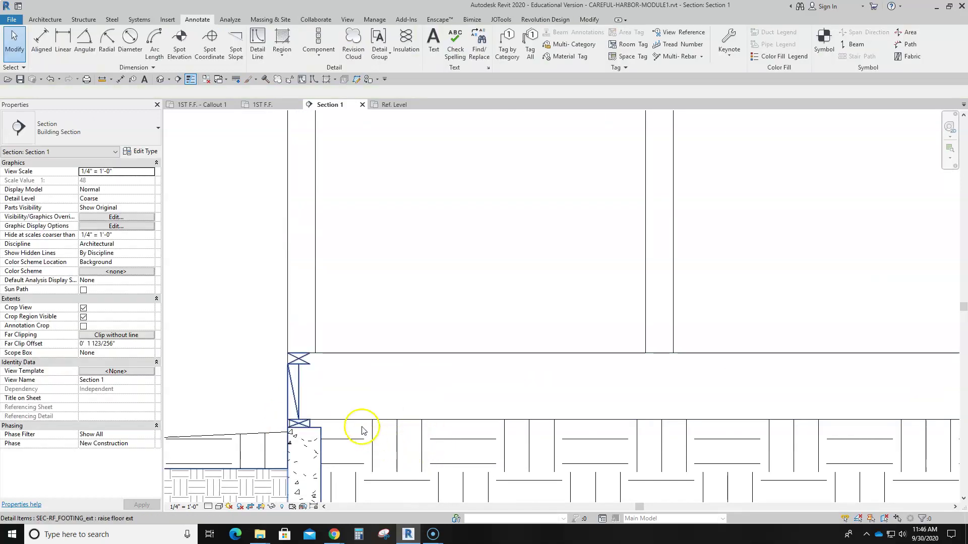
Step: Close the SEC-RF_FOOTING_ext family and return to Section 1
scroll(469, 380, down, 3)
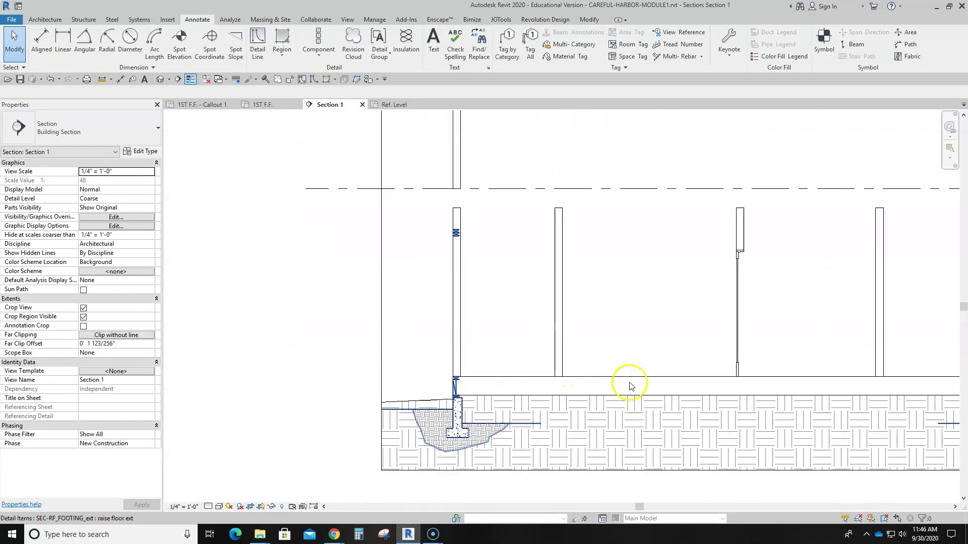
double_click(629, 387)
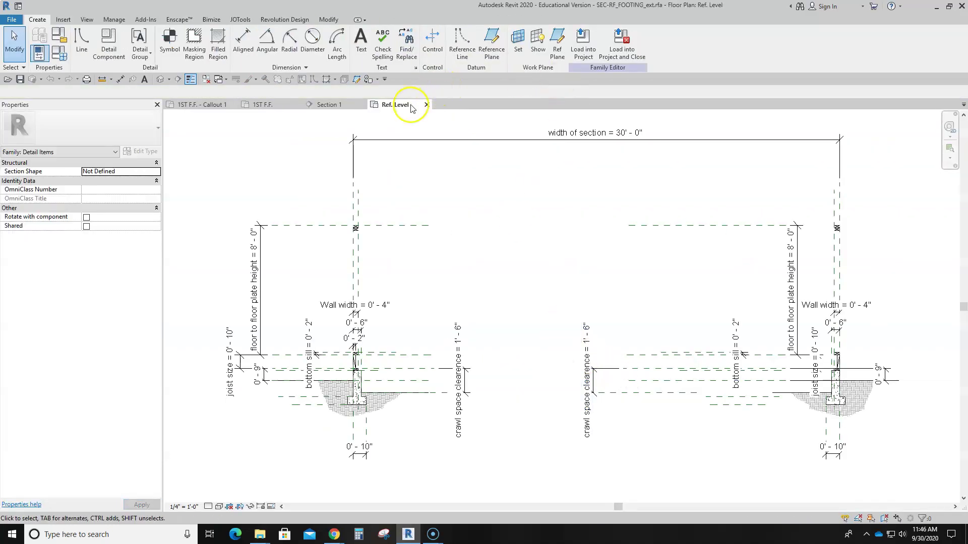
click(427, 105)
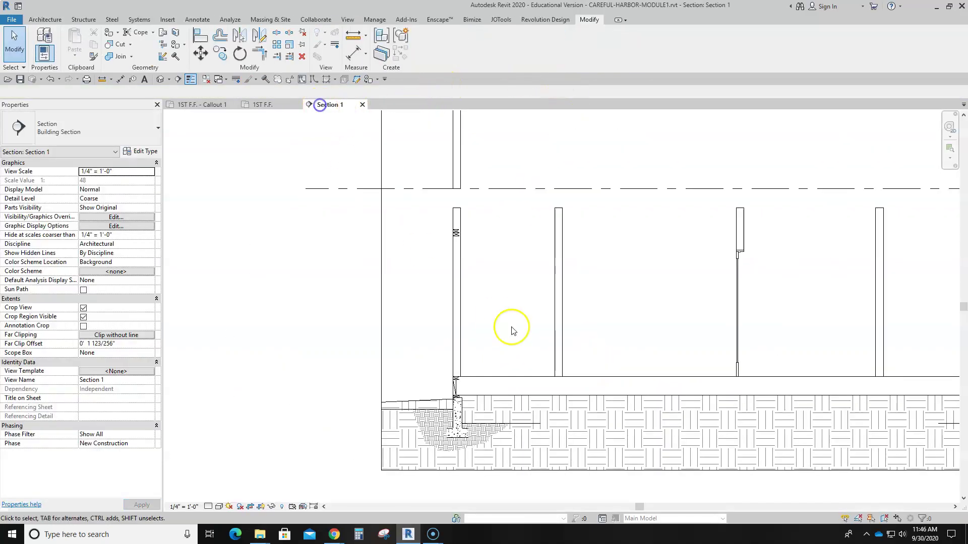
Step: Set the basement pad's Height Offset From Level to -2
scroll(806, 367, down, 3)
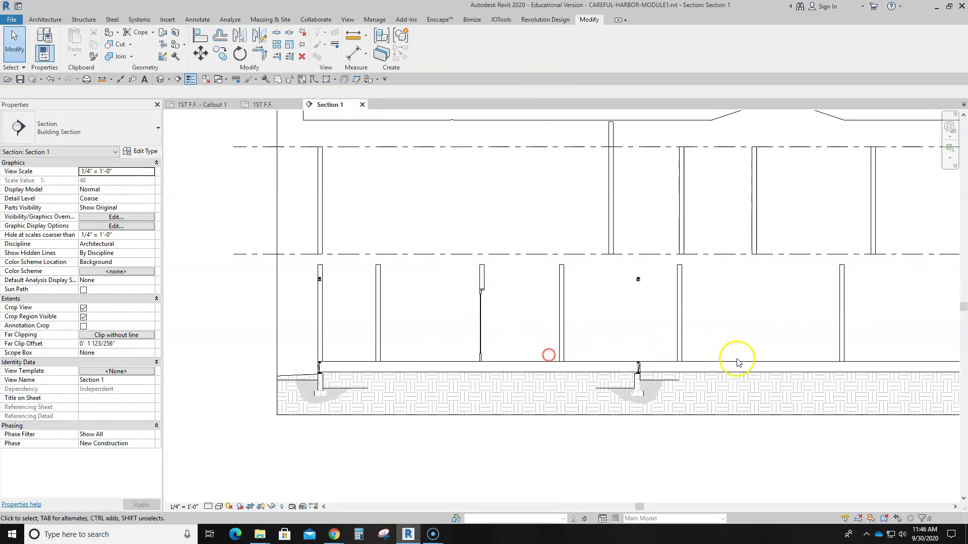
click(753, 366)
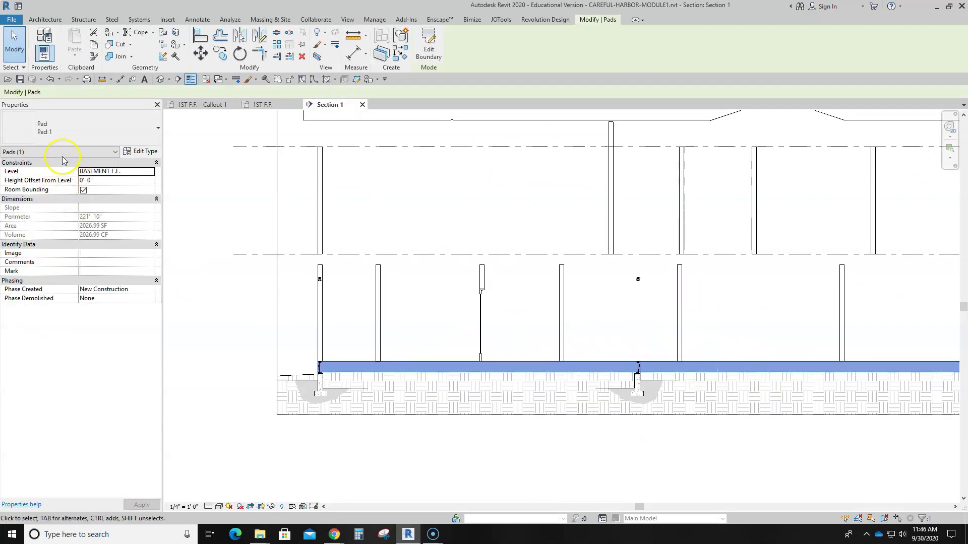
scroll(449, 381, up, 3)
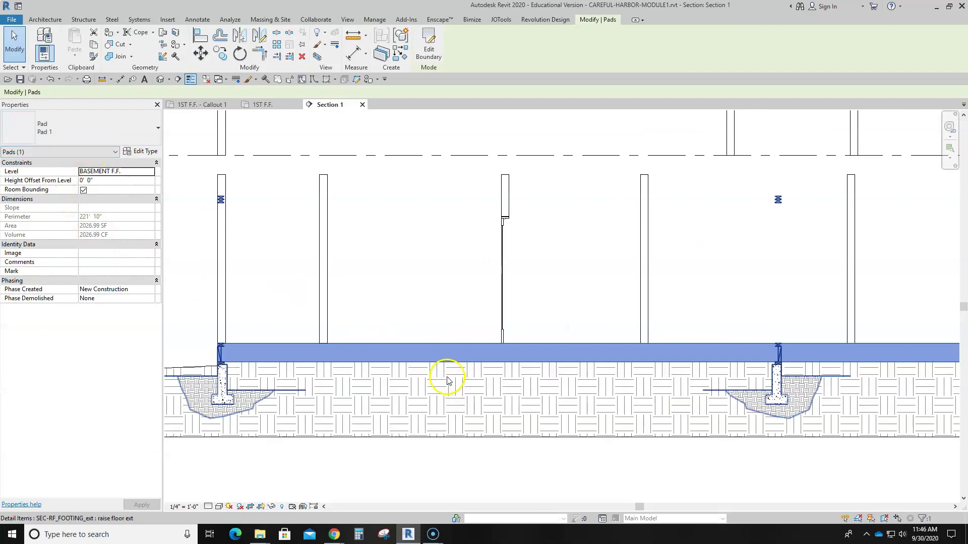
scroll(448, 381, down, 6)
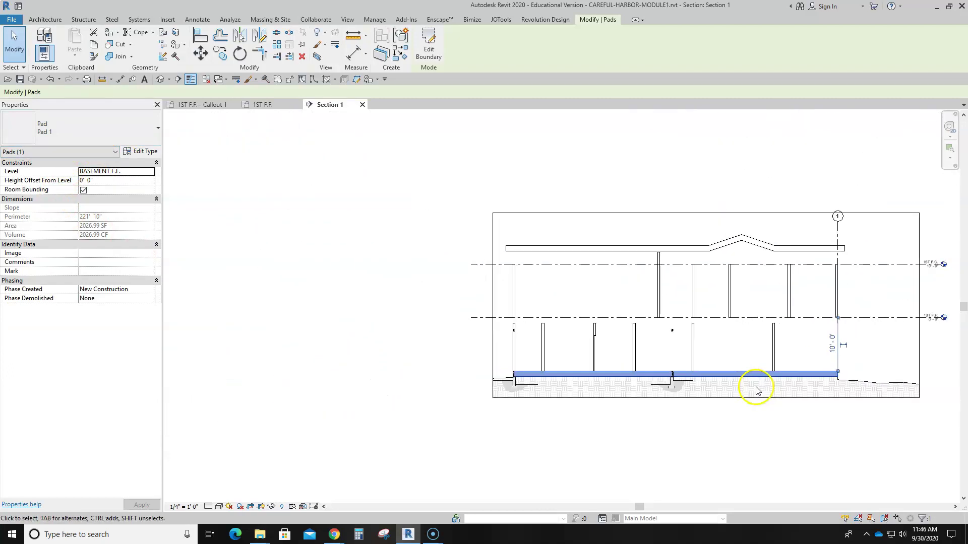
click(104, 180)
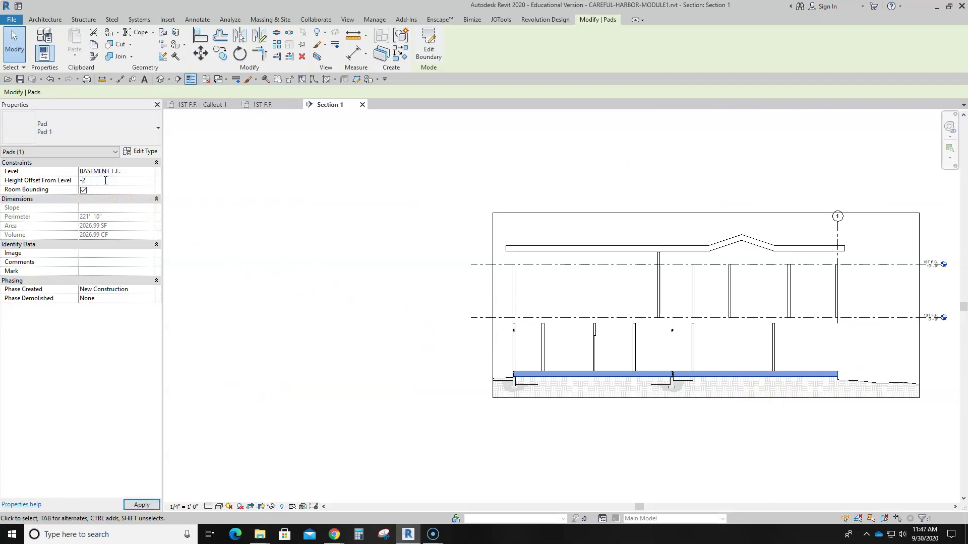
click(612, 452)
scroll(648, 404, up, 3)
scroll(428, 355, up, 2)
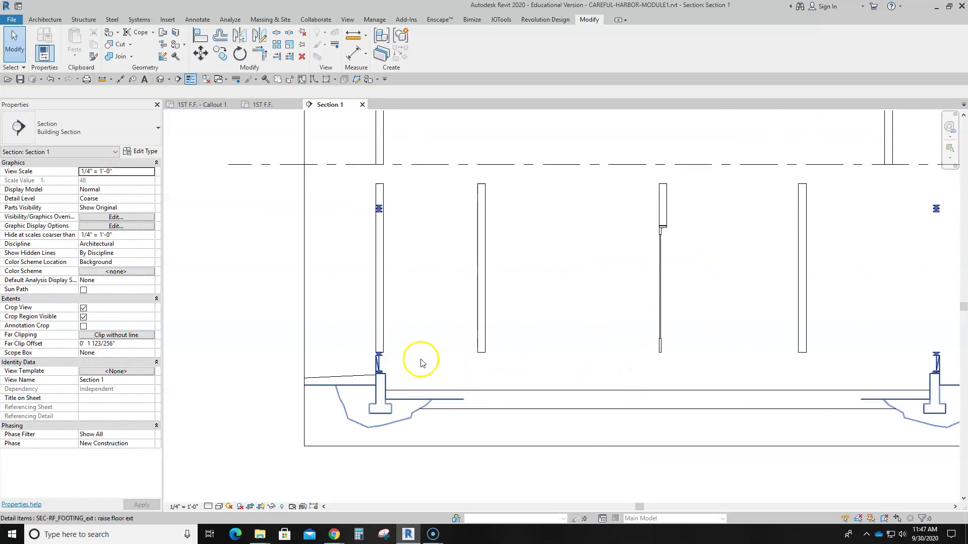
middle_drag(402, 371, 378, 342)
scroll(373, 339, up, 3)
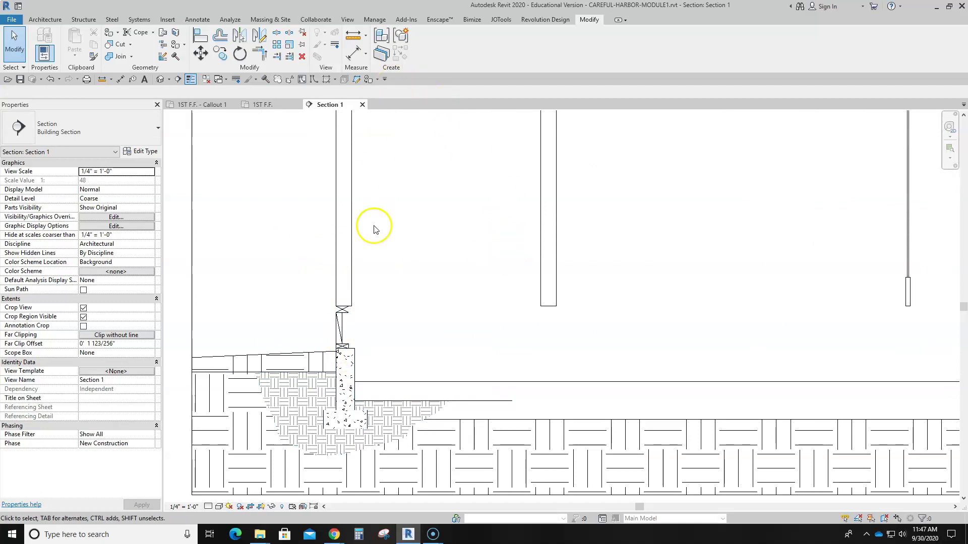
Step: Set the joist size of the left exterior footing component to 1' 0"
click(372, 339)
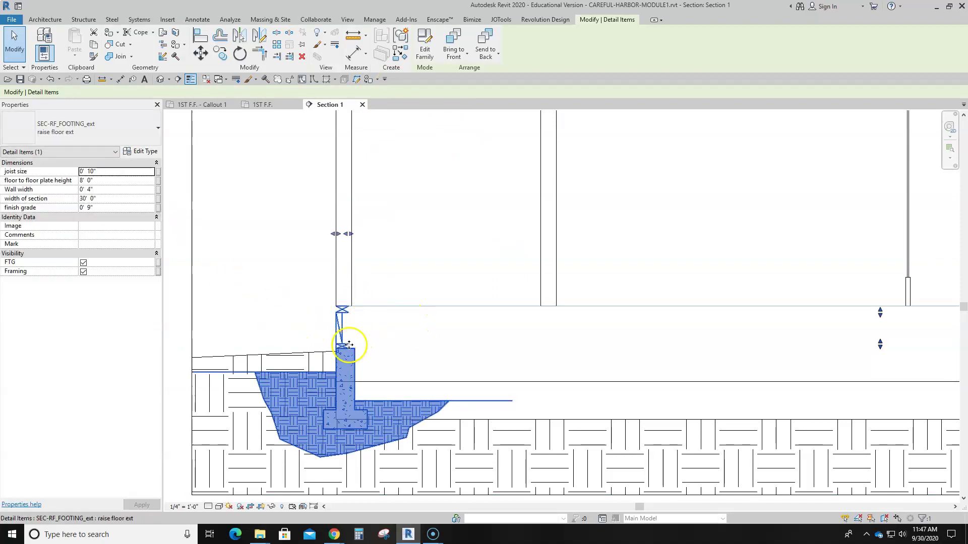
click(108, 173)
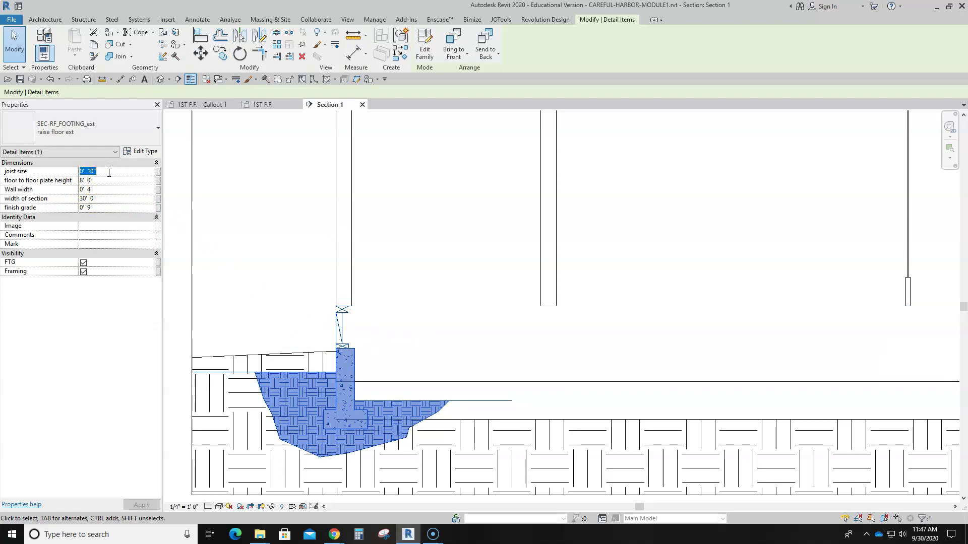
text(1)
key(Return)
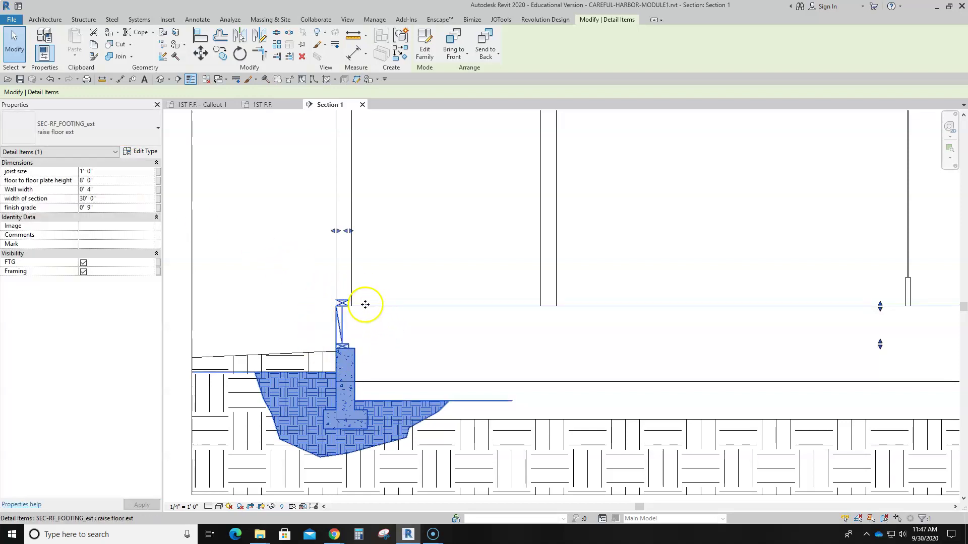
click(426, 268)
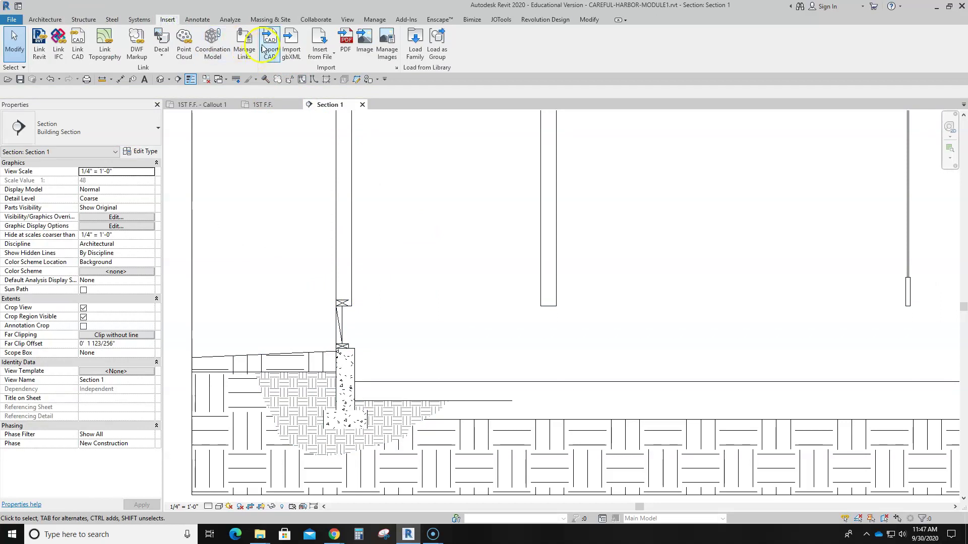
Step: Draw a thin horizontal detail line along the underside of the floor framing, from the left sill plate to beneath the rightmost basement wall
click(197, 19)
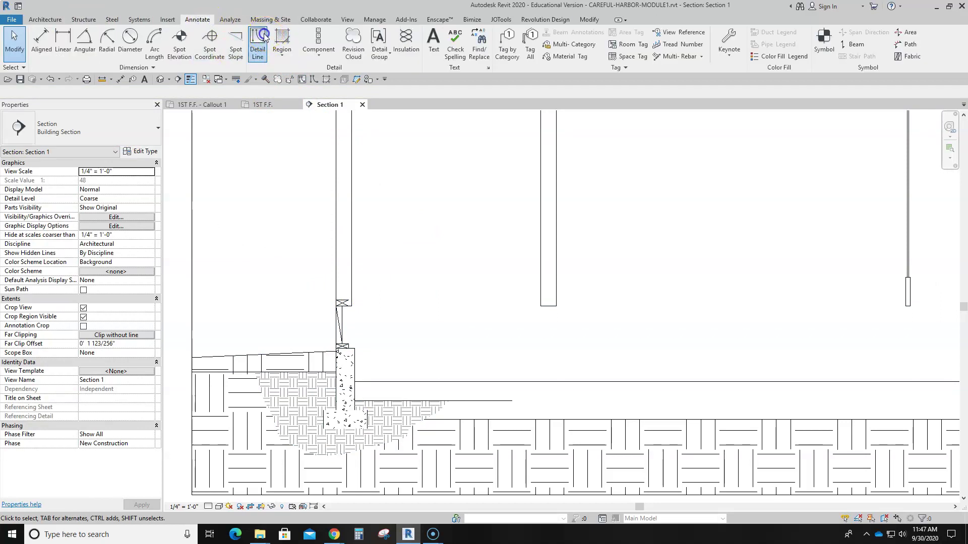
click(258, 40)
click(346, 345)
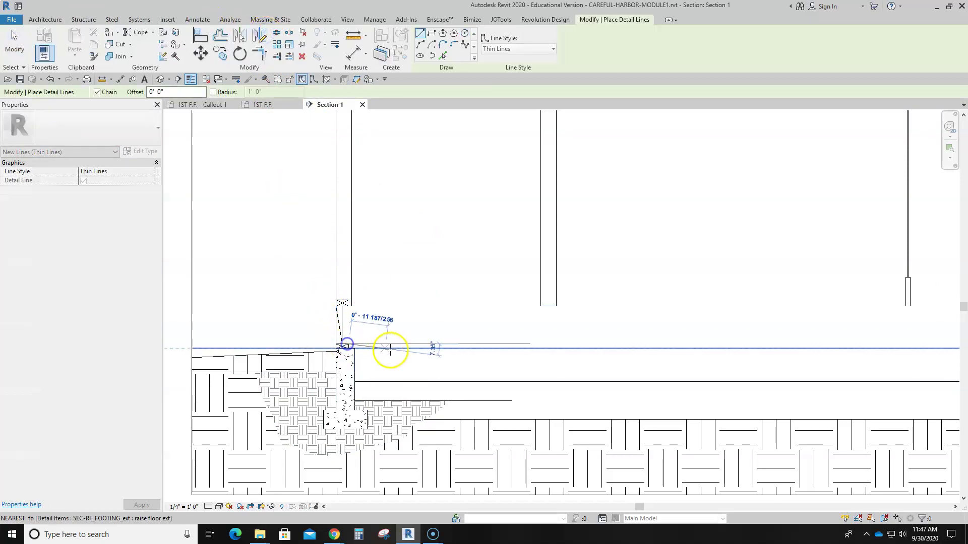
scroll(403, 343, down, 3)
middle_drag(739, 350, 394, 361)
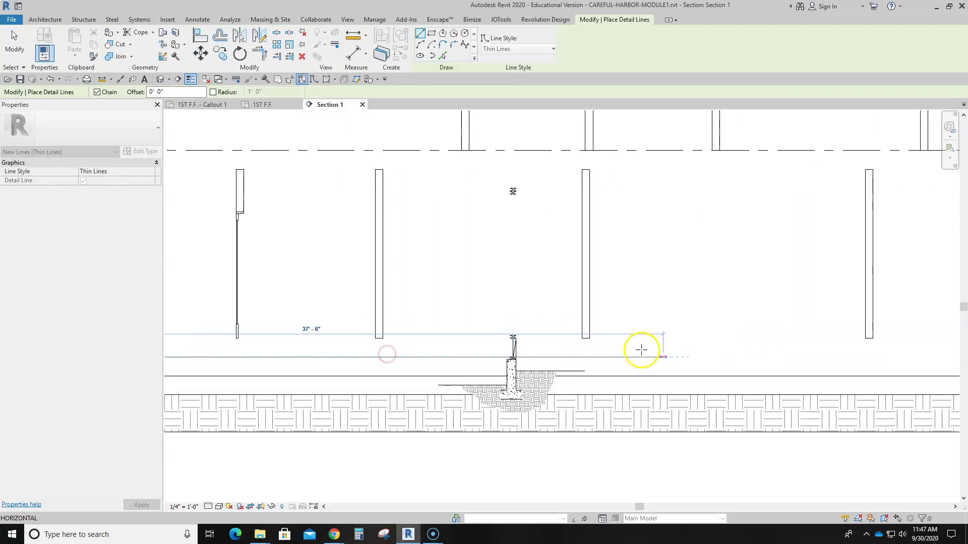
scroll(913, 346, down, 2)
middle_drag(875, 353, 665, 339)
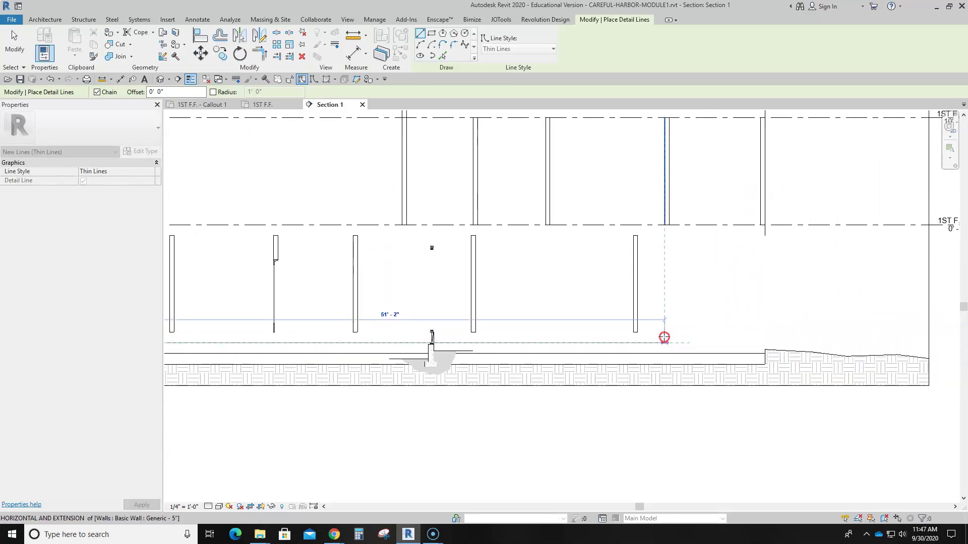
scroll(641, 339, up, 1)
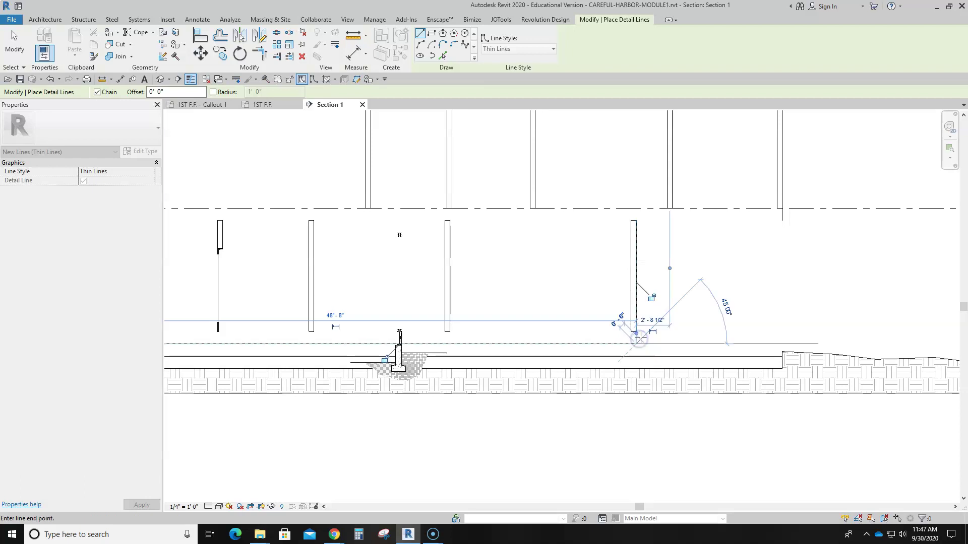
Step: Draw a second thin detail line along the basement wall bases, from the rightmost wall back to the left exterior wall
click(636, 334)
scroll(375, 340, up, 1)
middle_drag(352, 346, 666, 327)
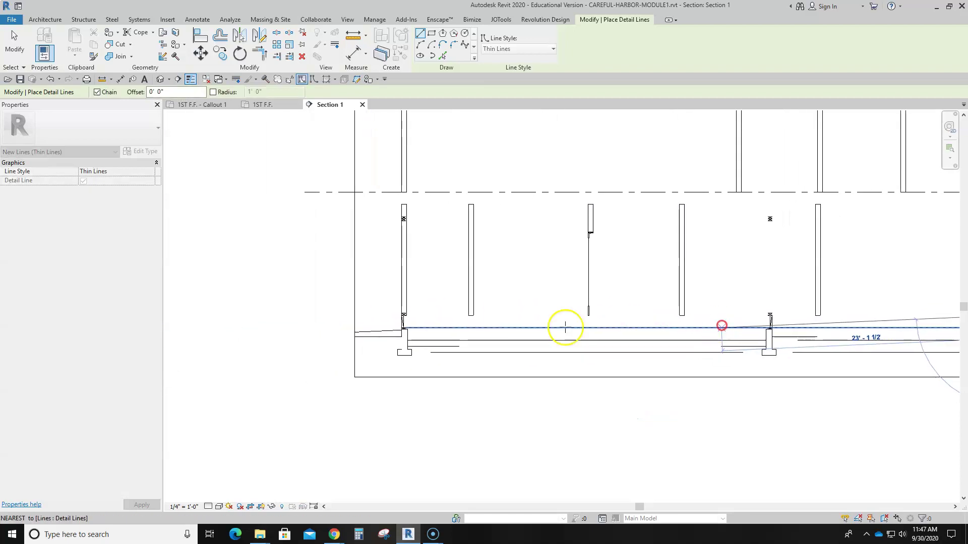
scroll(401, 320, up, 1)
click(406, 314)
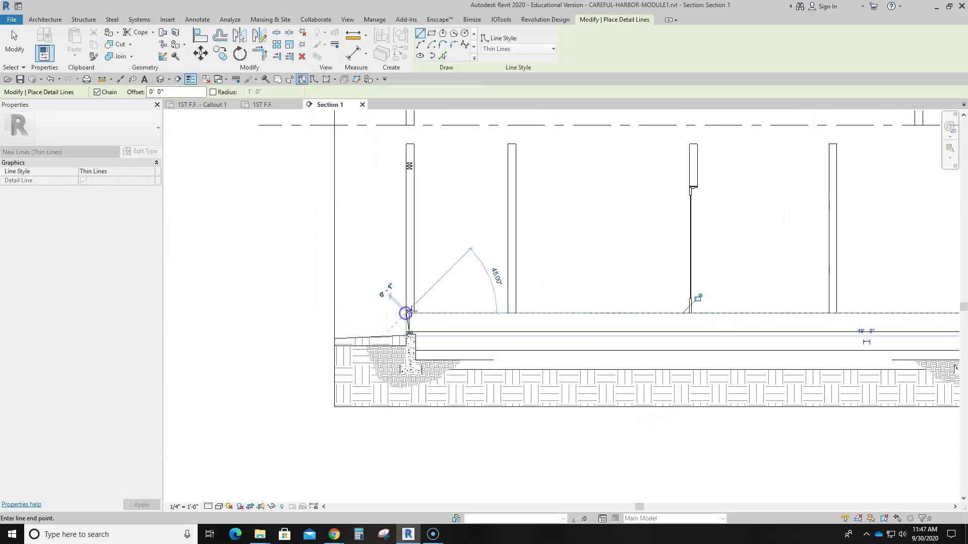
key(Escape)
scroll(401, 301, up, 1)
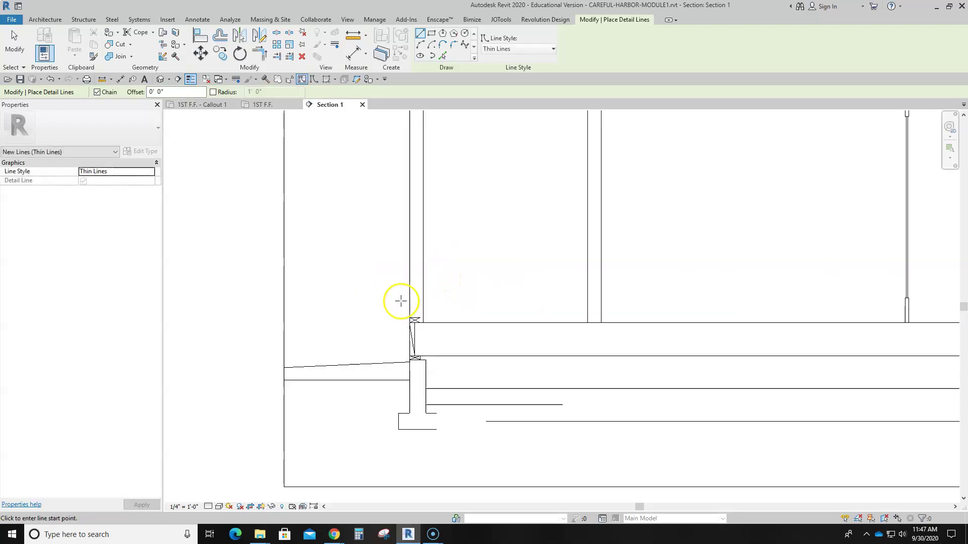
key(Escape)
Step: Set the footing component's wall width to 0' 5" to match the exterior wall
scroll(417, 324, up, 2)
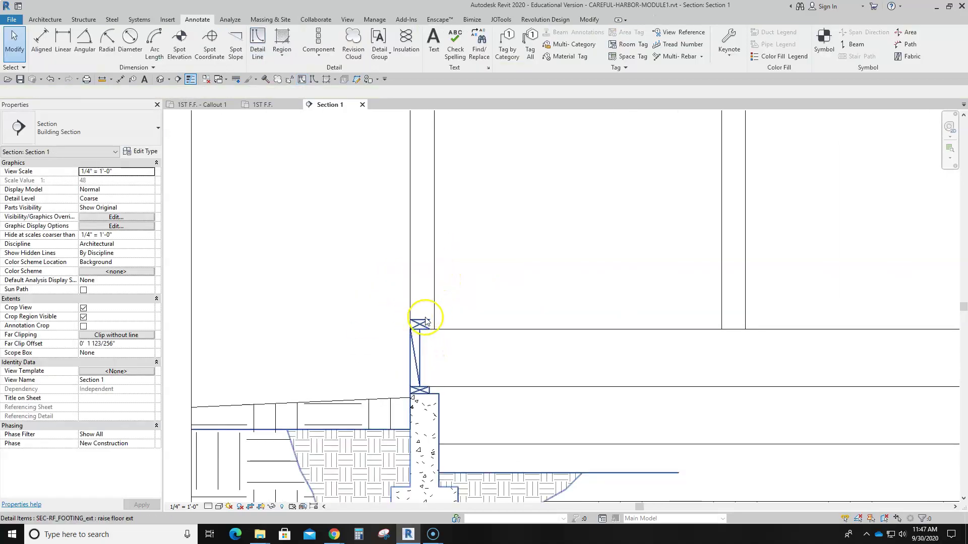
click(436, 251)
click(484, 242)
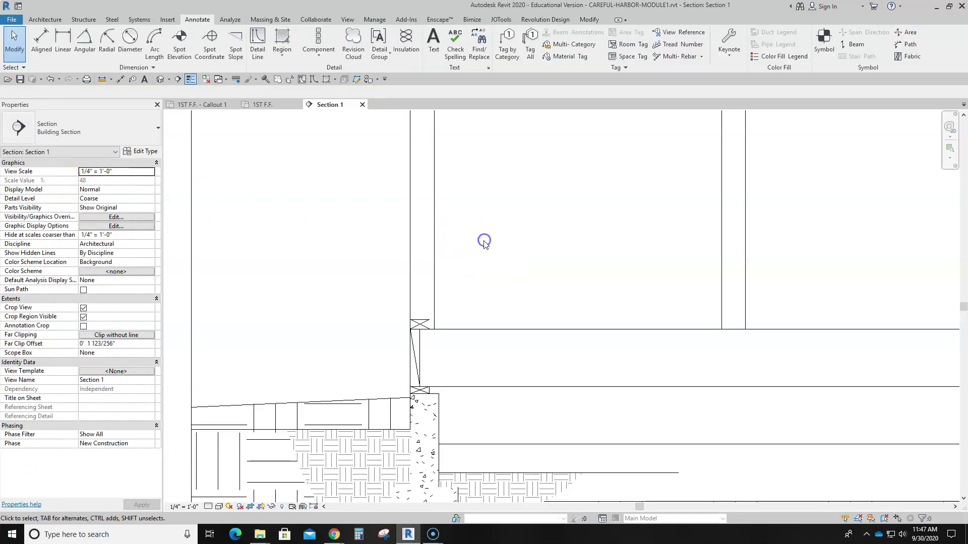
scroll(443, 274, down, 5)
scroll(630, 276, down, 3)
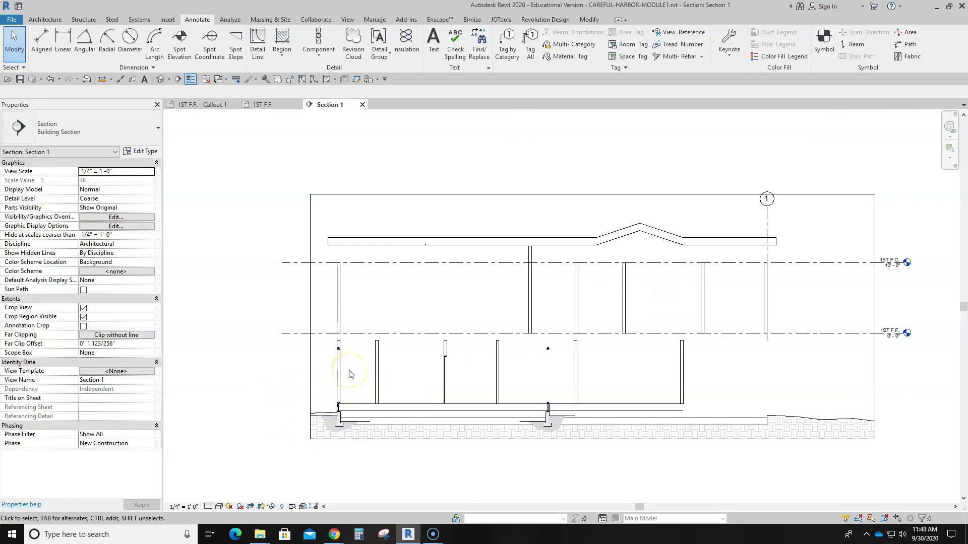
scroll(339, 383, up, 5)
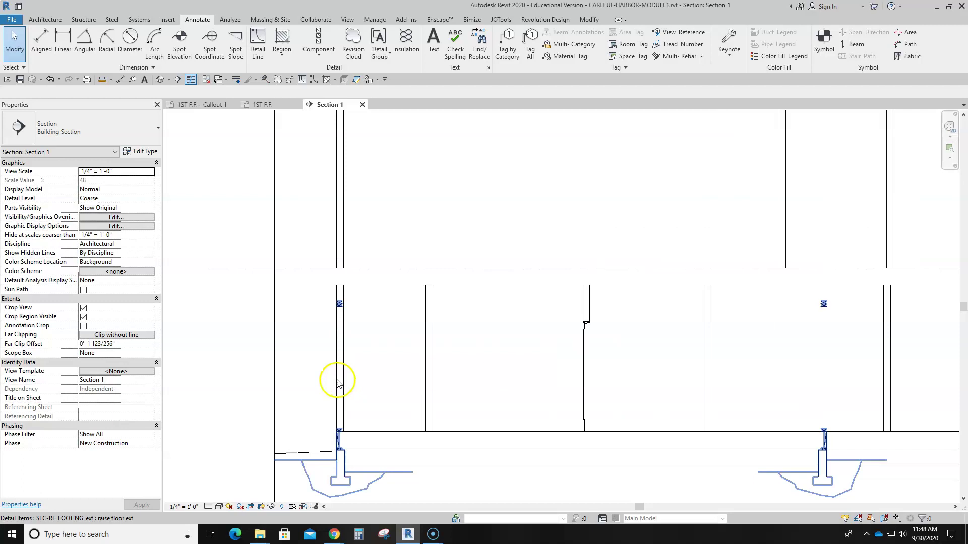
middle_drag(376, 458, 398, 273)
scroll(388, 335, down, 1)
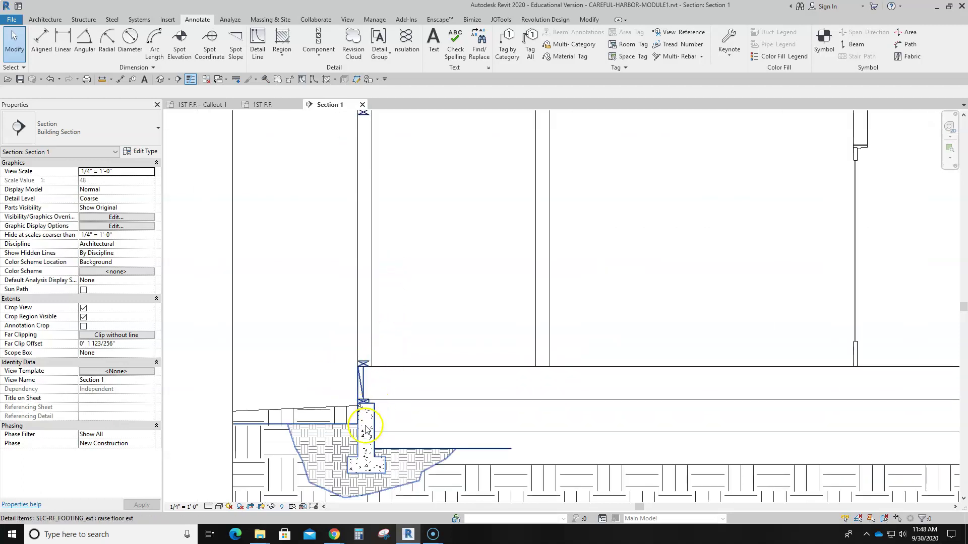
click(366, 415)
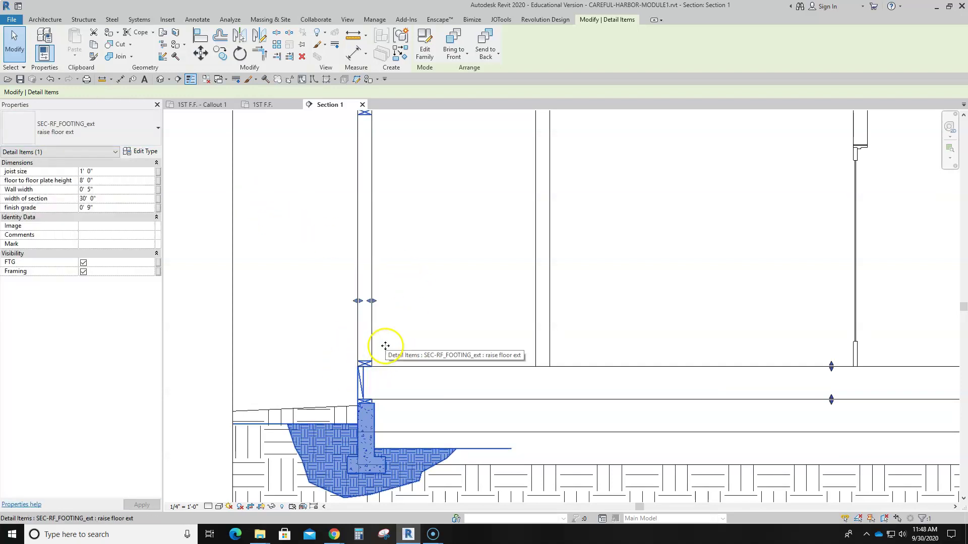
scroll(400, 325, down, 4)
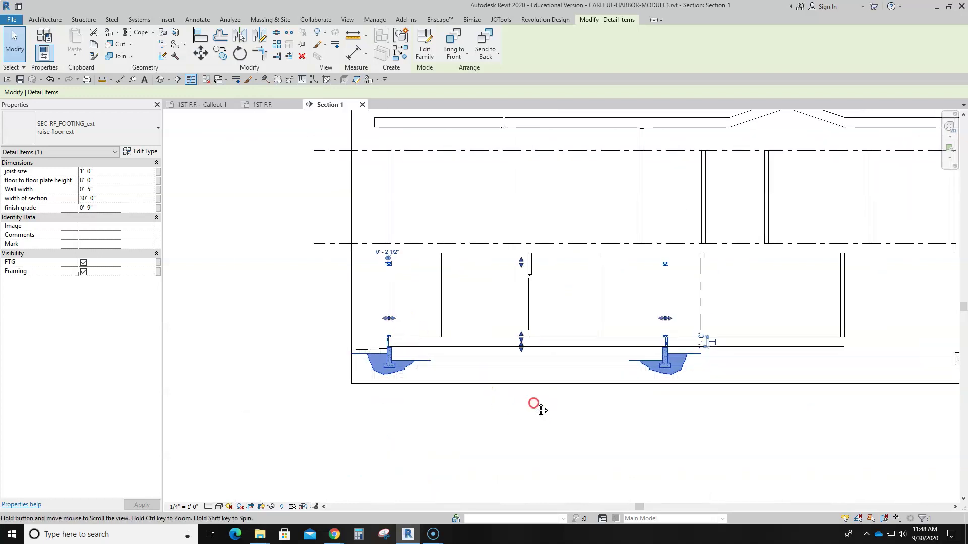
middle_drag(535, 404, 435, 398)
click(346, 371)
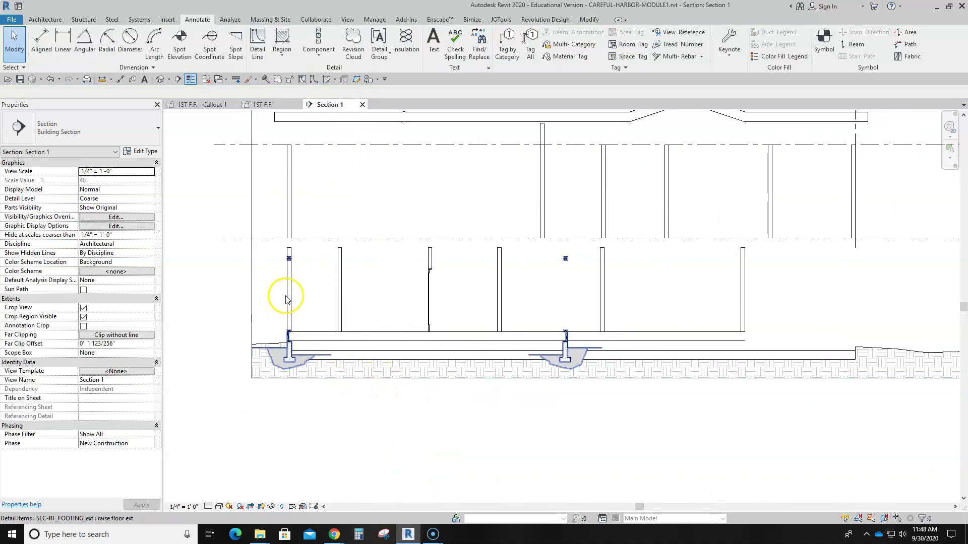
Step: Measure between the outer faces of the leftmost and rightmost basement walls with an aligned dimension
key(d)
key(i)
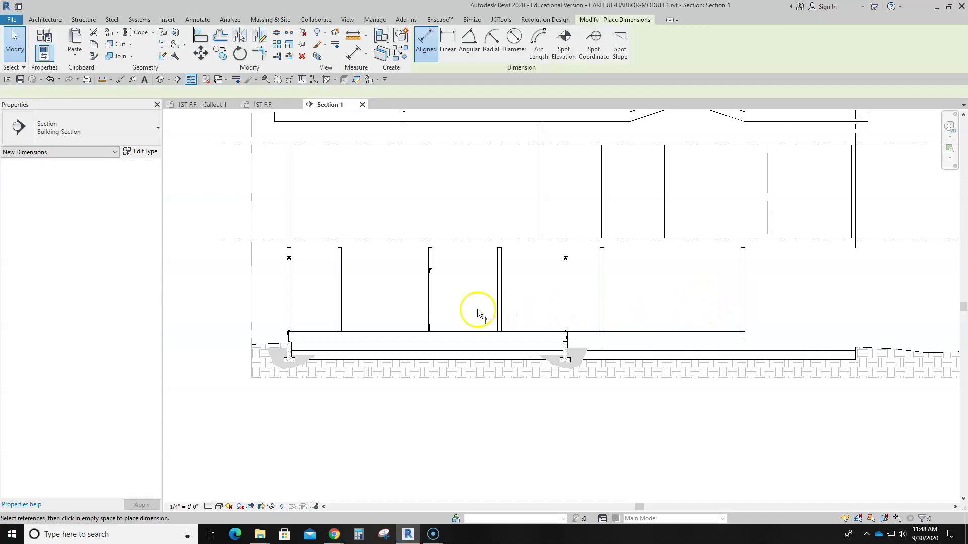
click(288, 284)
click(743, 308)
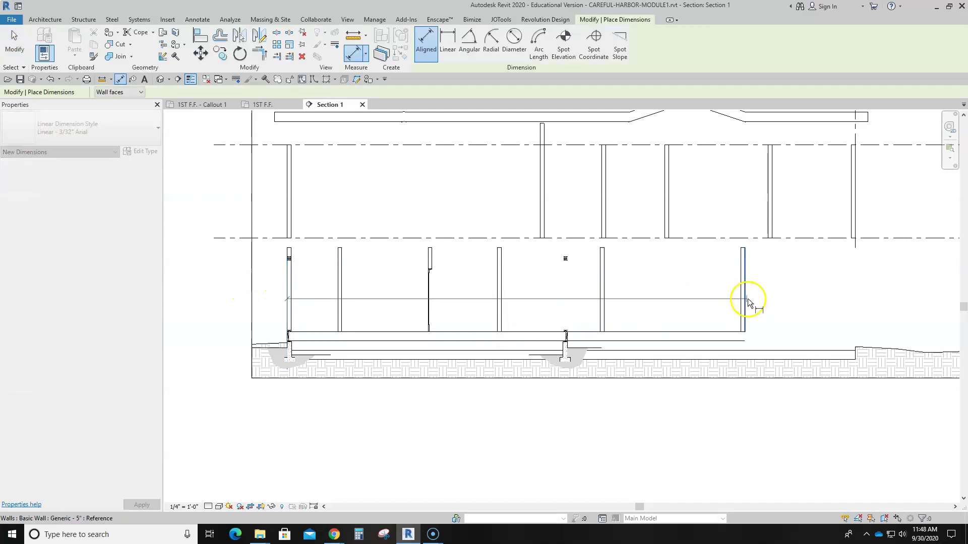
click(700, 295)
scroll(578, 298, up, 1)
scroll(578, 297, up, 1)
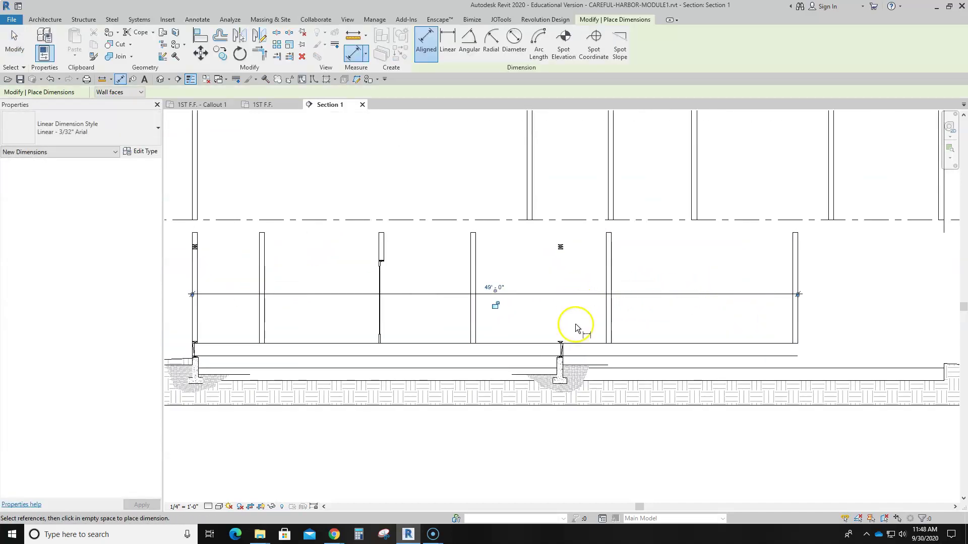
key(Escape)
key(Escape)
Step: Set the footing component's width of section to 49' 0" and delete the dimension across the basement walls
click(558, 377)
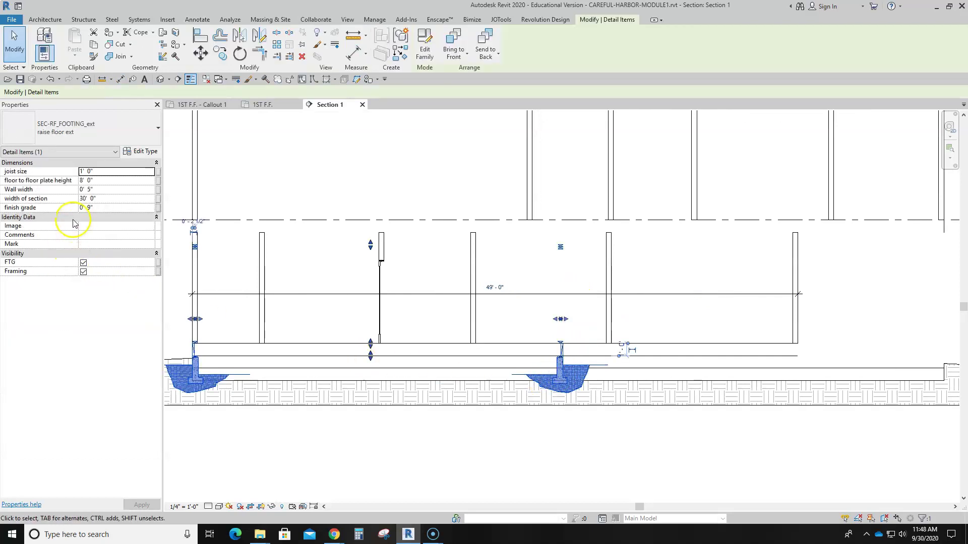
click(108, 198)
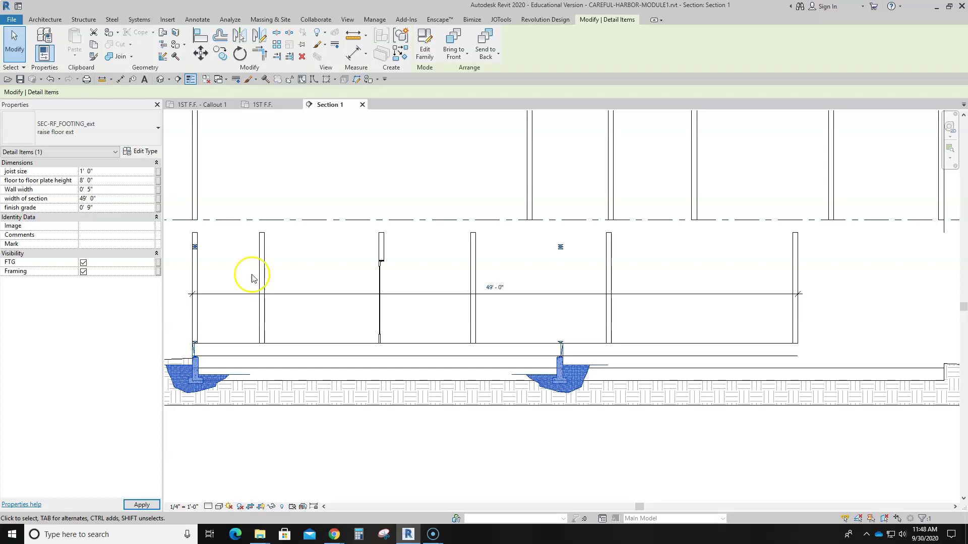
click(482, 447)
middle_drag(410, 447, 499, 416)
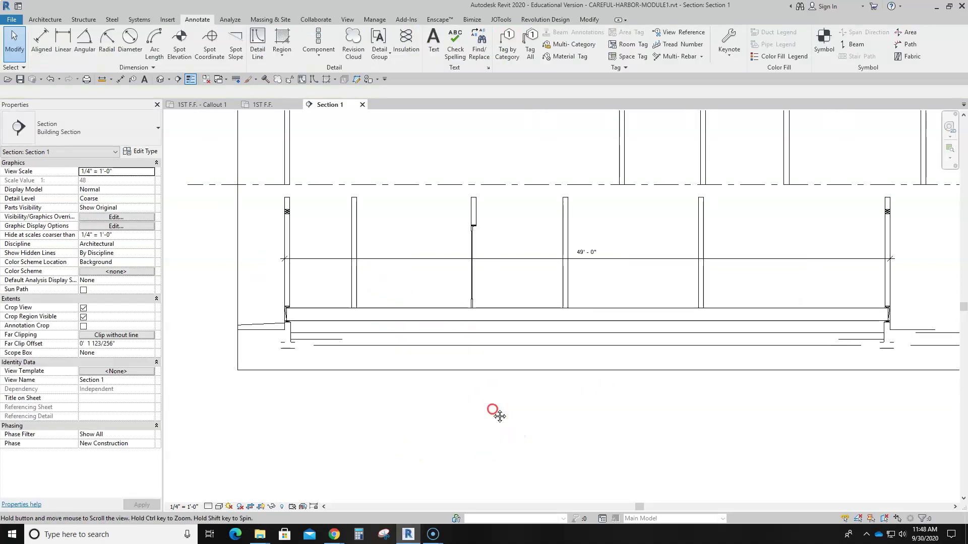
click(596, 260)
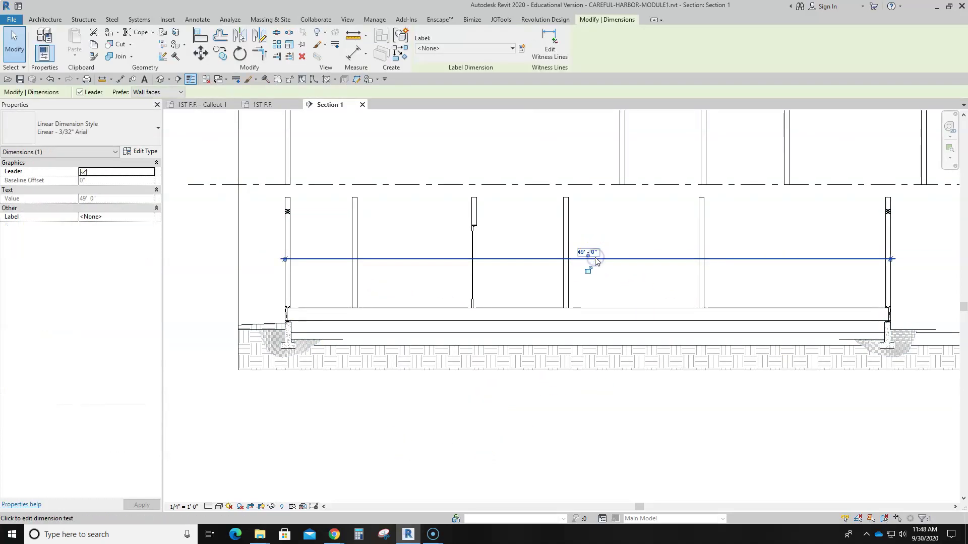
key(Delete)
Step: Try a greater floor to floor plate height for the footing component
scroll(294, 279, up, 3)
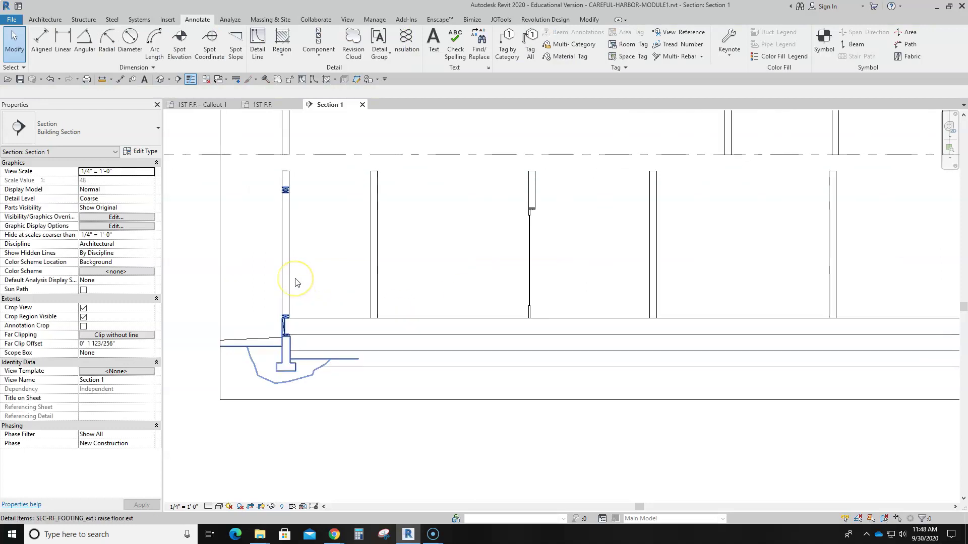
scroll(286, 246, up, 1)
middle_drag(285, 245, 302, 330)
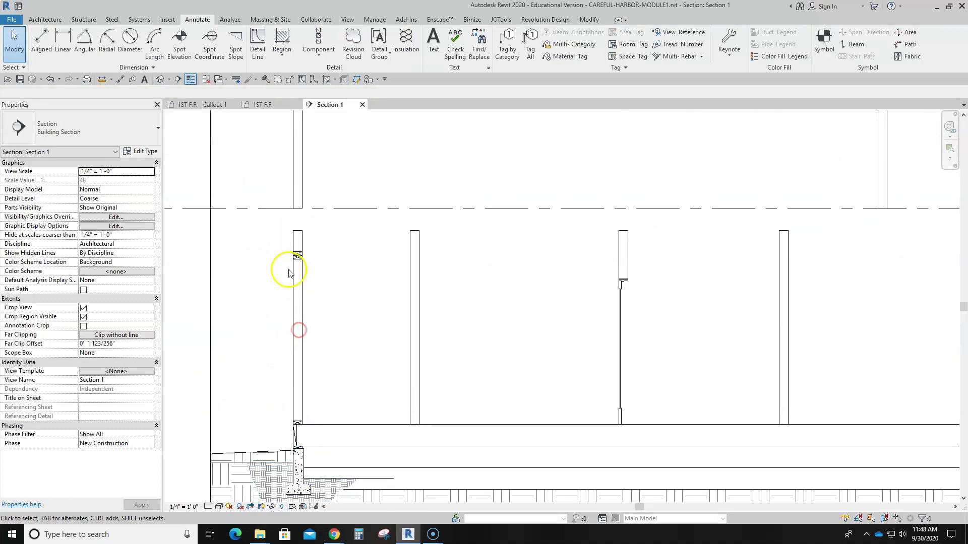
scroll(351, 286, down, 2)
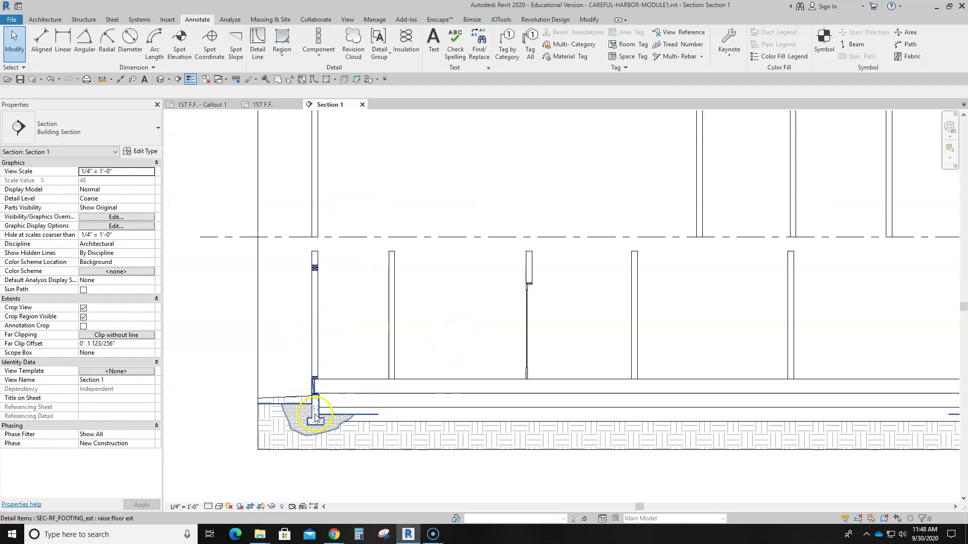
click(316, 417)
click(106, 181)
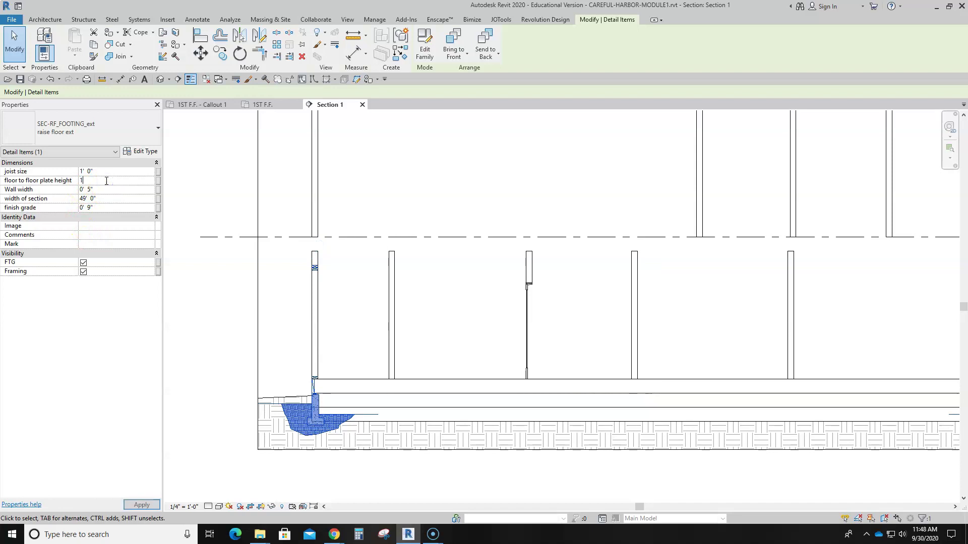
click(319, 248)
scroll(316, 246, up, 3)
scroll(353, 237, down, 3)
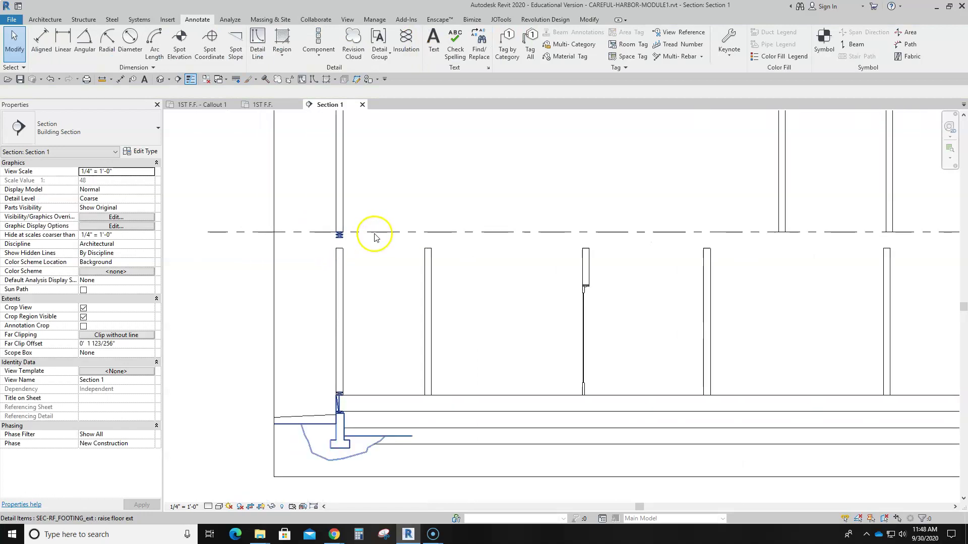
Step: Set the footing component's floor to floor plate height to 9' 0" so its plates meet the basement wall tops
click(333, 234)
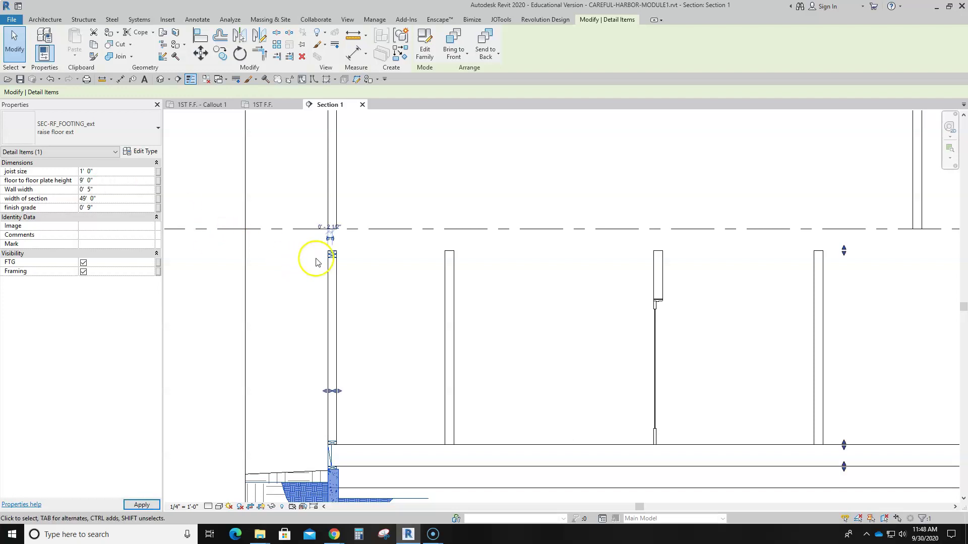
click(404, 265)
scroll(404, 266, down, 3)
middle_drag(398, 274, 317, 287)
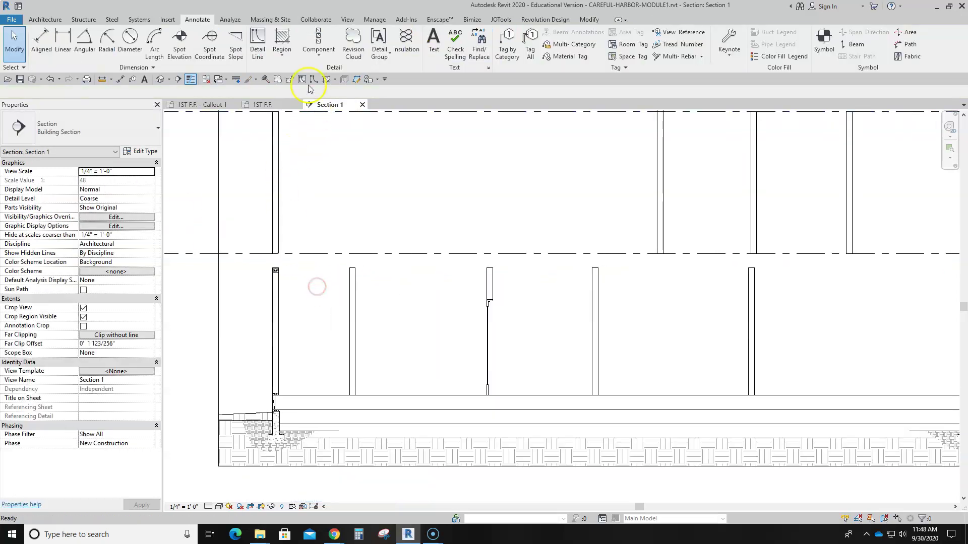
Step: Draw a thin detail line along the basement wall tops from the left exterior wall to grid 1, turning up to the 1ST F.F. level
scroll(276, 270, up, 2)
click(275, 269)
scroll(428, 269, down, 2)
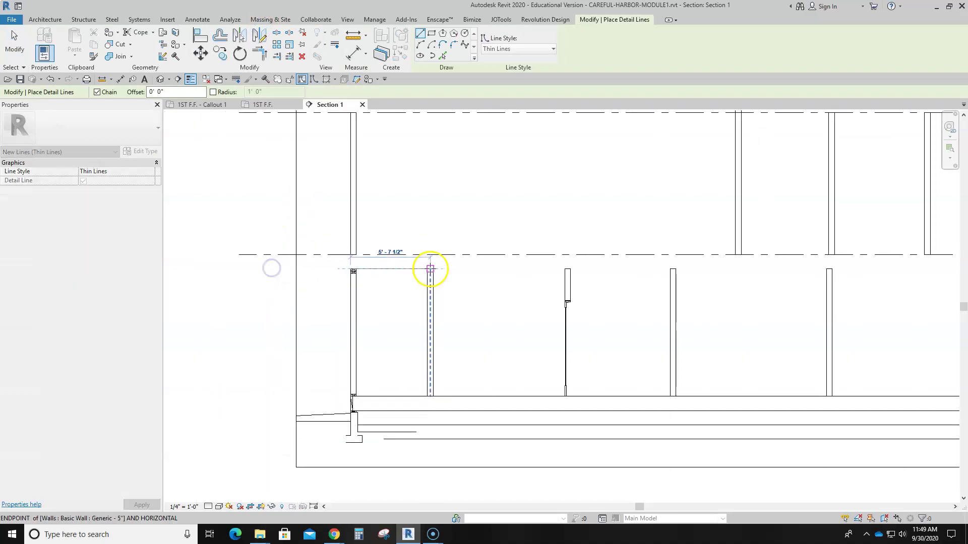
middle_drag(868, 267, 573, 288)
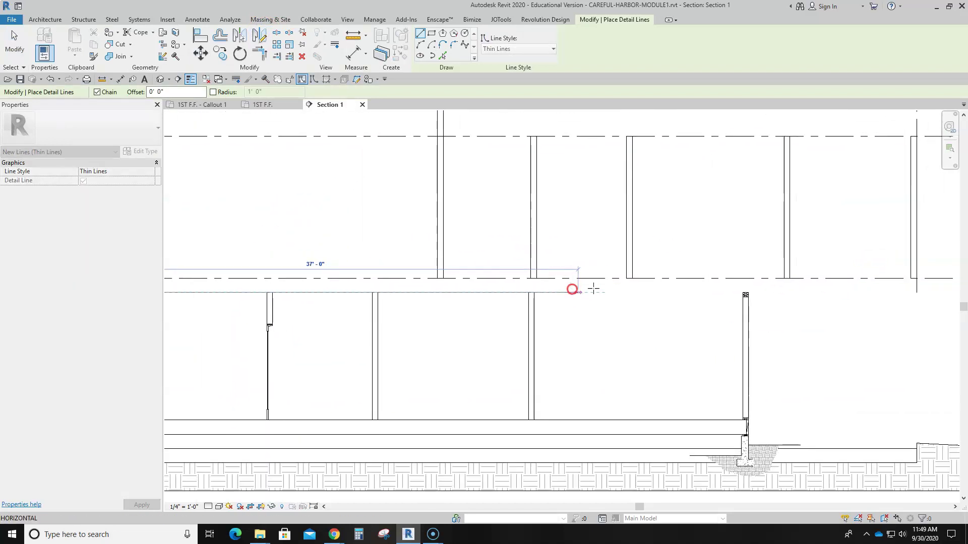
click(906, 280)
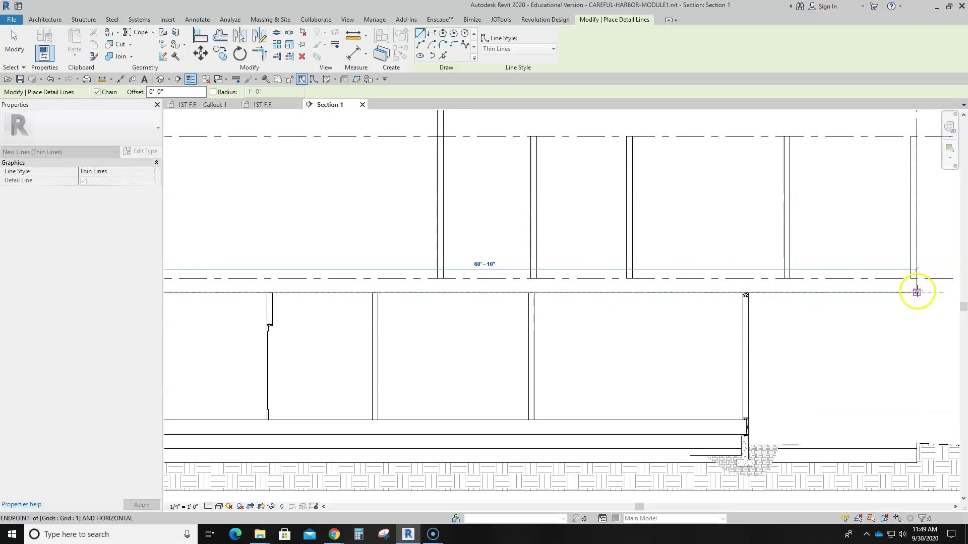
scroll(473, 290, down, 3)
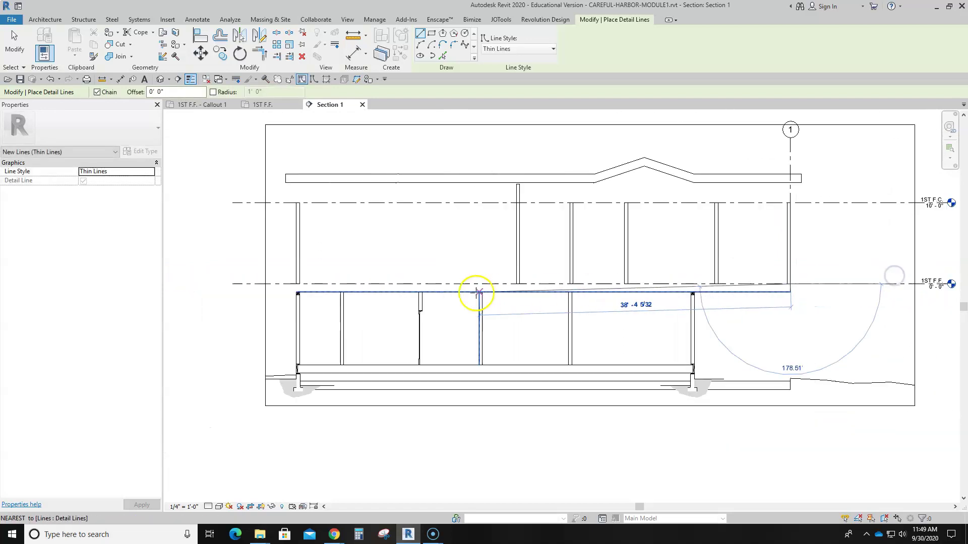
Step: Continue the detail line along the 1ST F.F. level to the left exterior wall's outer face and close the floor outline down to the plate line
scroll(493, 292, up, 4)
scroll(353, 274, up, 4)
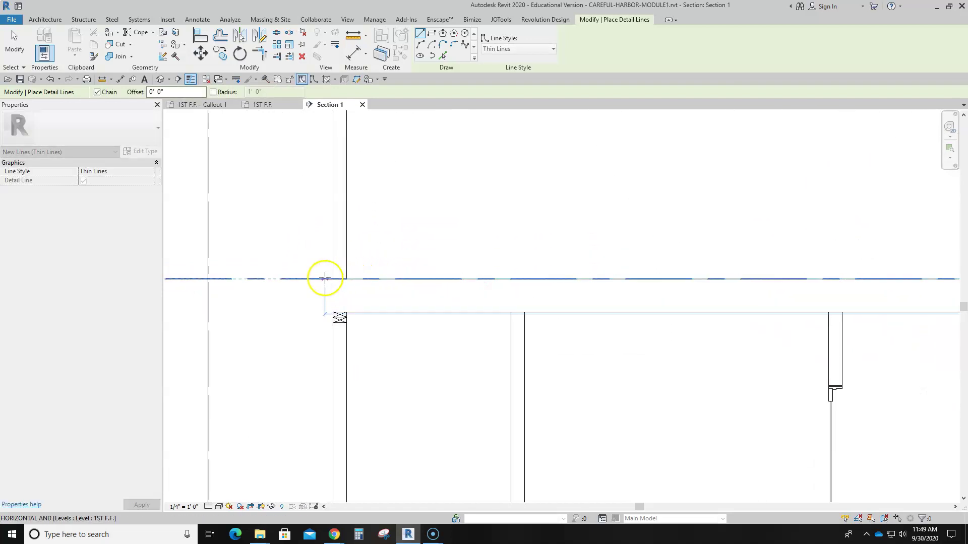
click(332, 279)
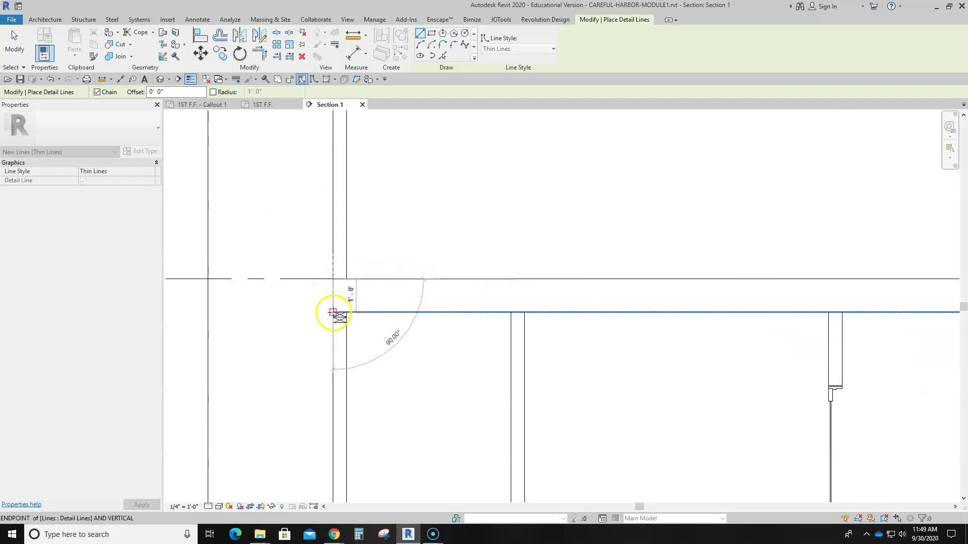
key(Escape)
key(Escape)
scroll(416, 351, down, 4)
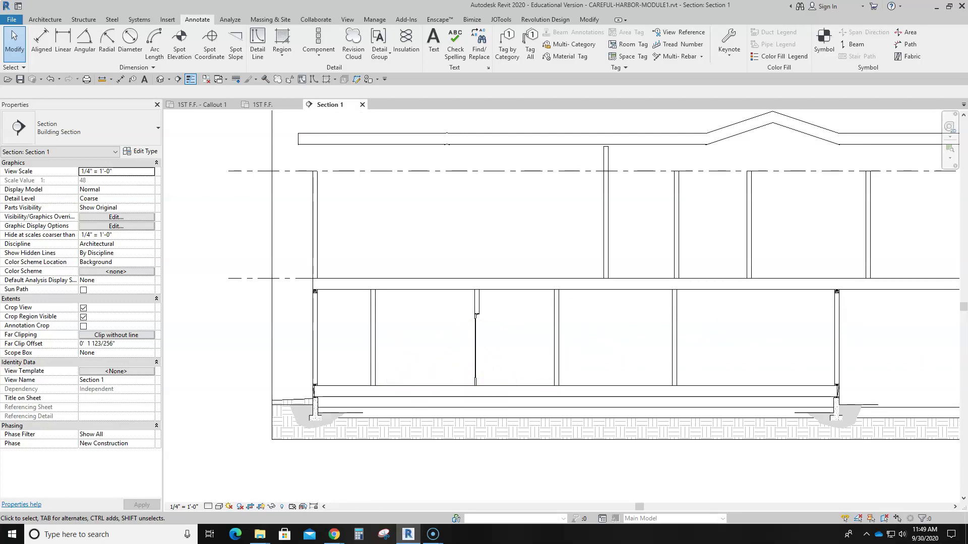
Step: Open the SEC-wall framing.rfa family from the section detail family folder and load it into the project
drag(967, 96, 532, 101)
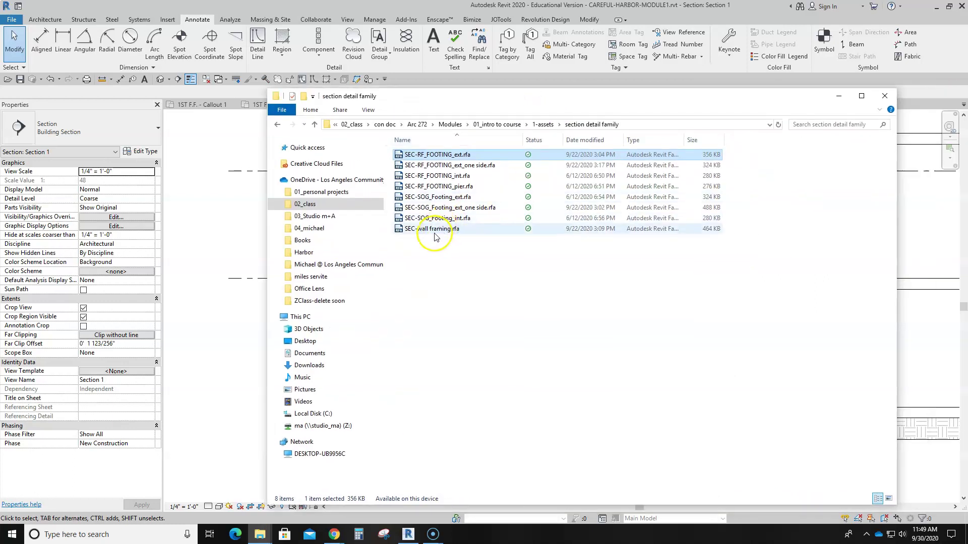
click(431, 231)
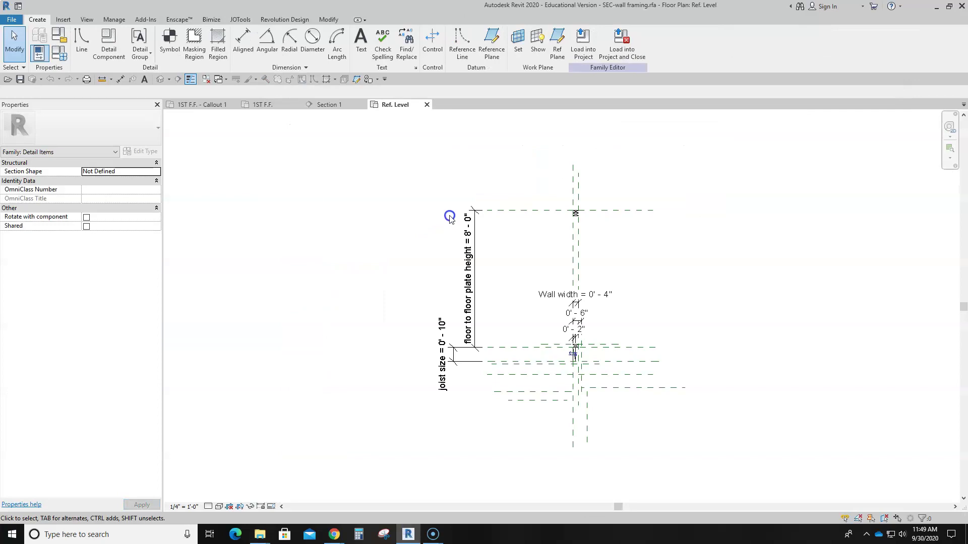
click(585, 50)
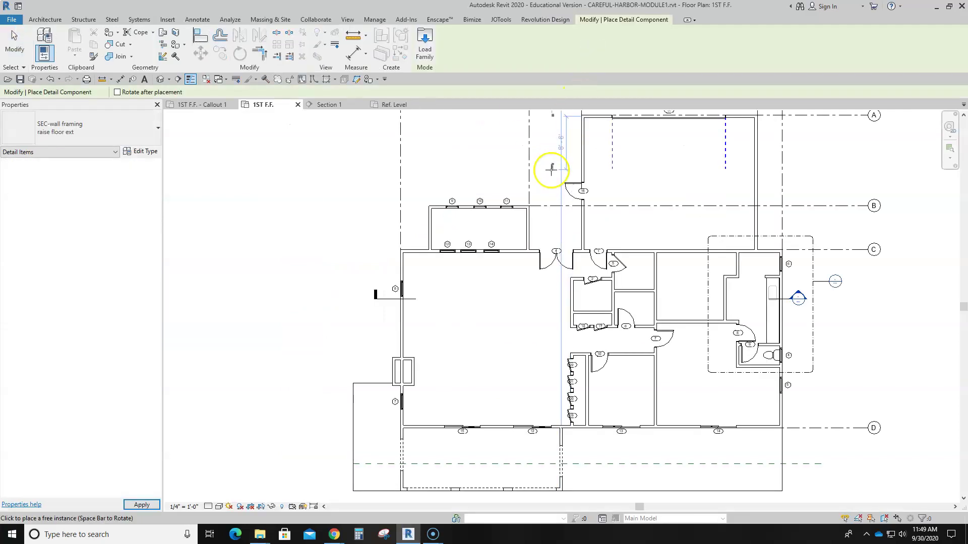
Step: Place the SEC-wall framing raise floor ext component in Section 1 at the outer top corner of the left basement wall
click(325, 106)
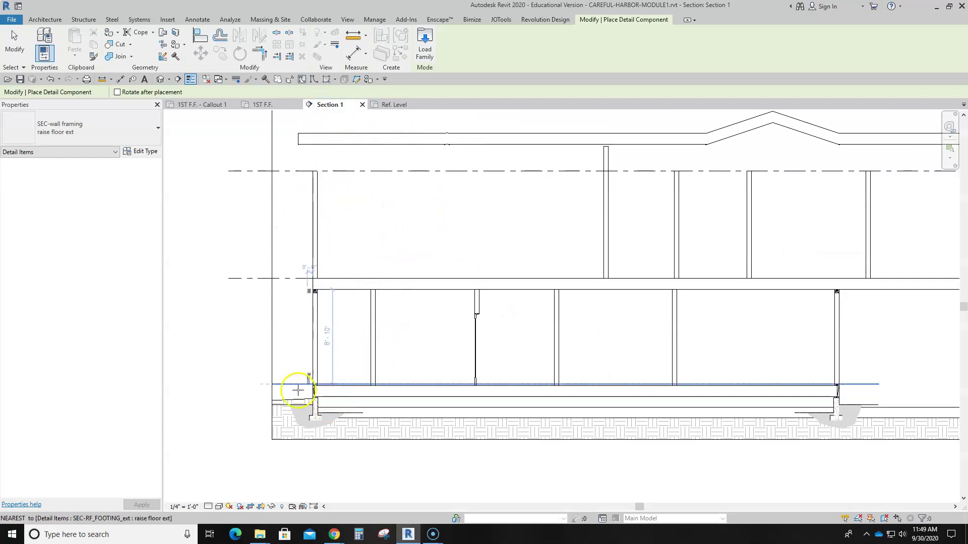
scroll(320, 285, up, 2)
scroll(319, 285, up, 3)
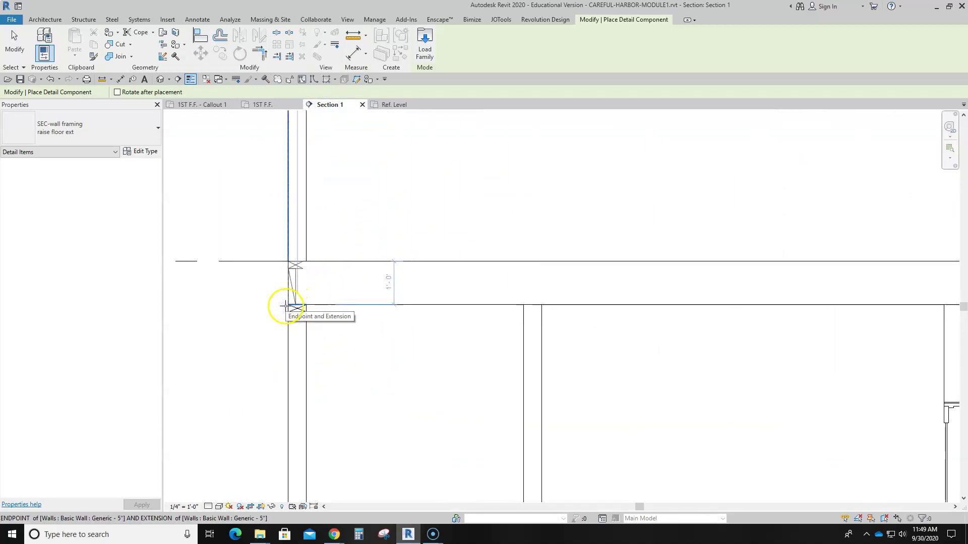
click(284, 306)
key(Escape)
scroll(458, 346, up, 1)
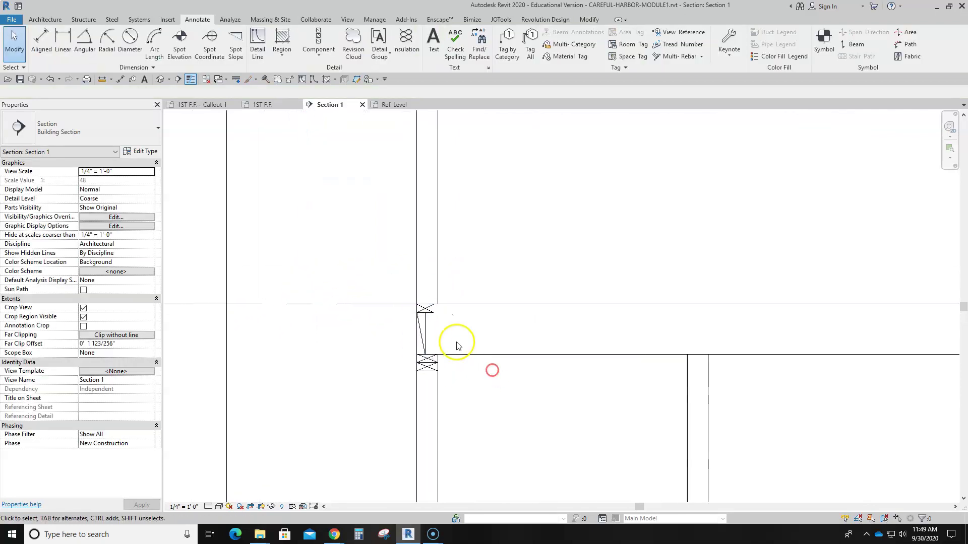
Step: Set the placed wall framing component's joist size to 1' 0"
click(423, 330)
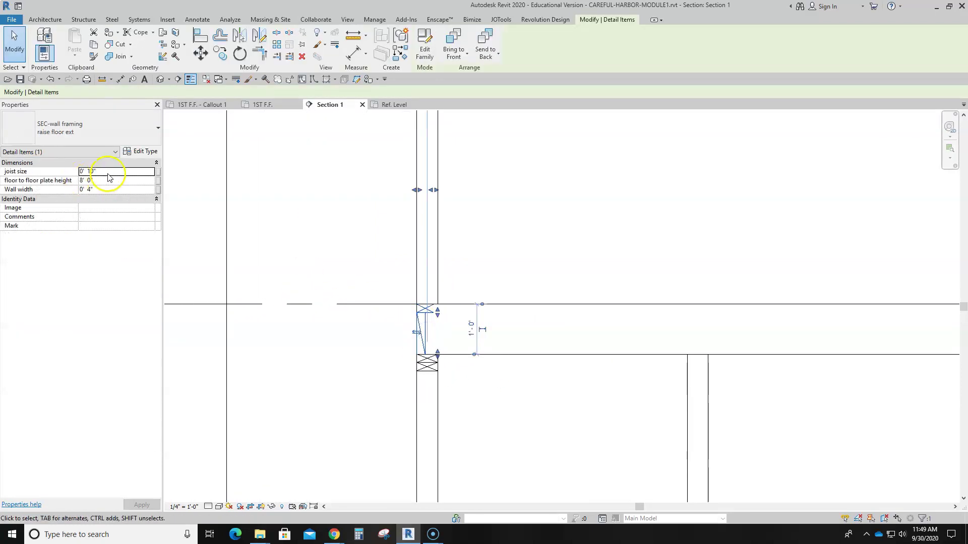
key(Return)
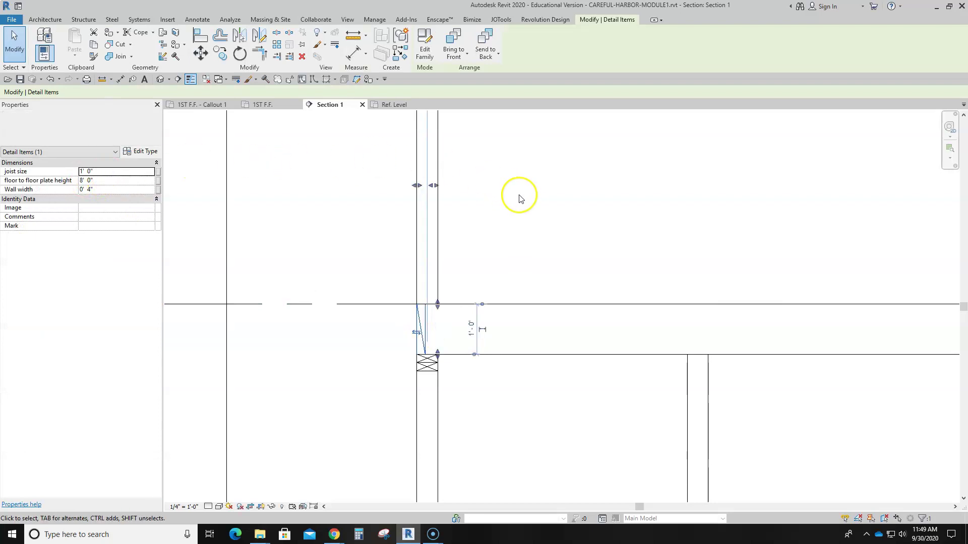
click(521, 230)
Step: Try shifting the wall framing component outward past the exterior wall face, and undo the shift
scroll(521, 230, down, 3)
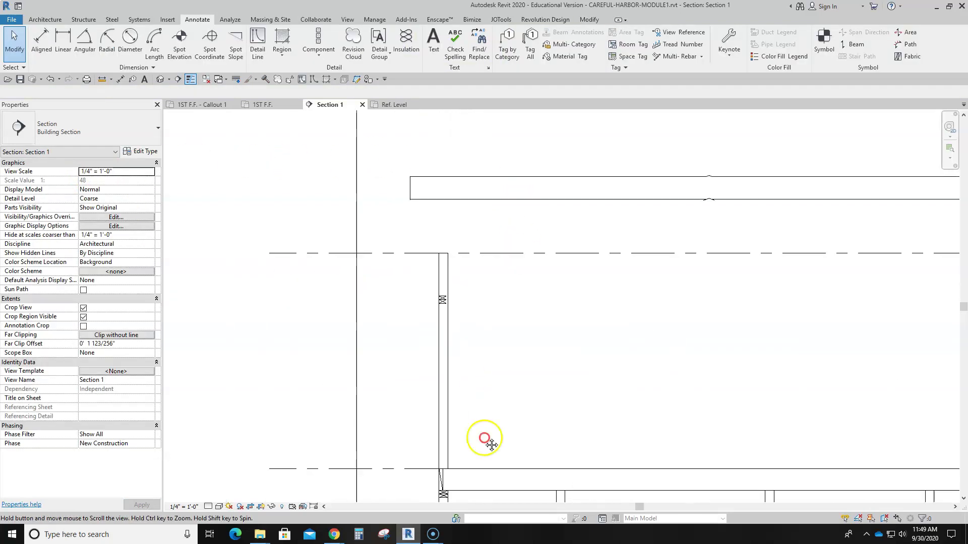
click(442, 324)
middle_drag(499, 378, 499, 308)
click(437, 432)
click(496, 392)
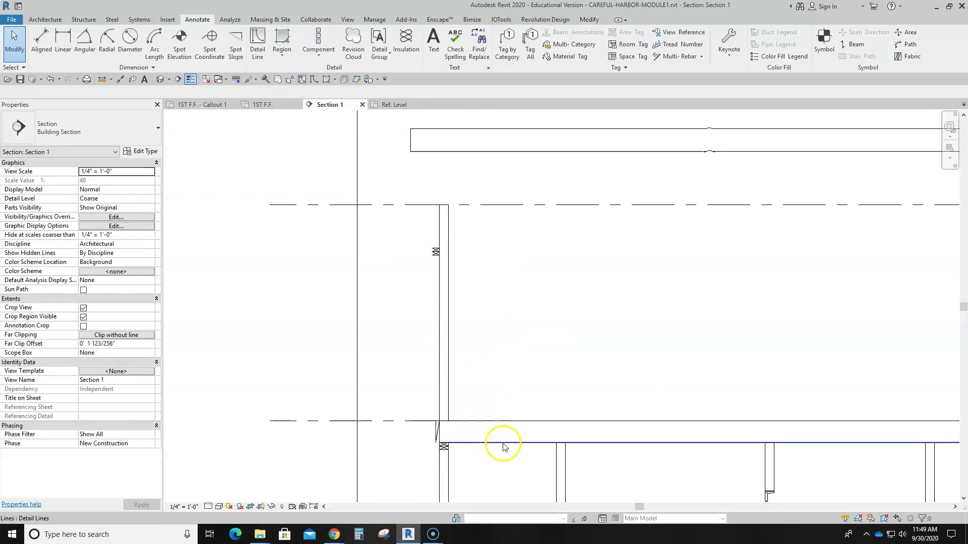
scroll(436, 427, up, 2)
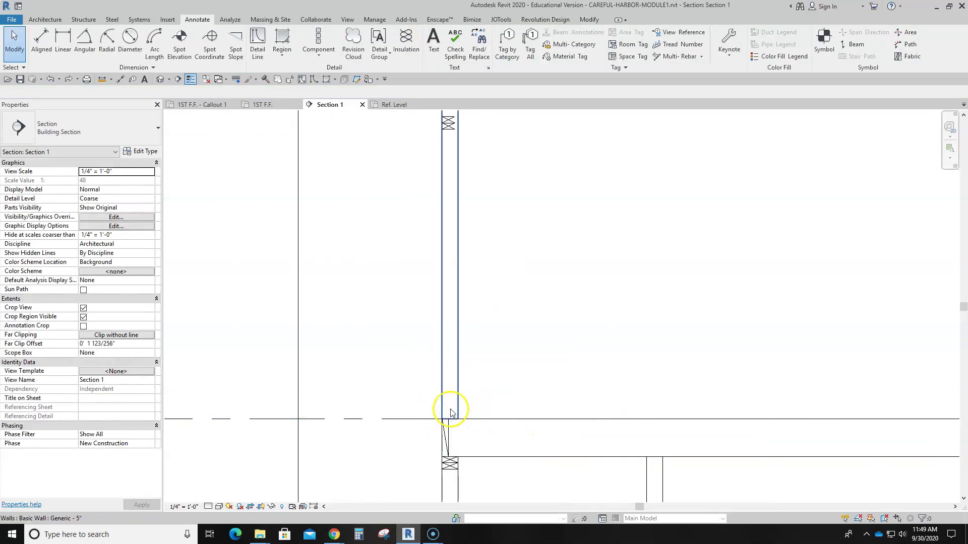
Step: Increase the wall framing component's wall width to match the Generic - 5" exterior wall
scroll(515, 373, down, 1)
click(464, 427)
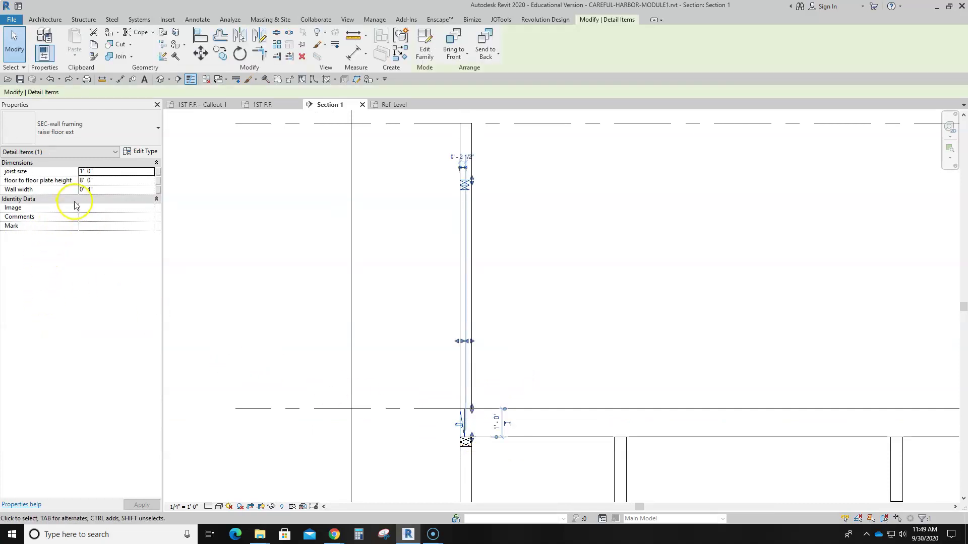
click(101, 189)
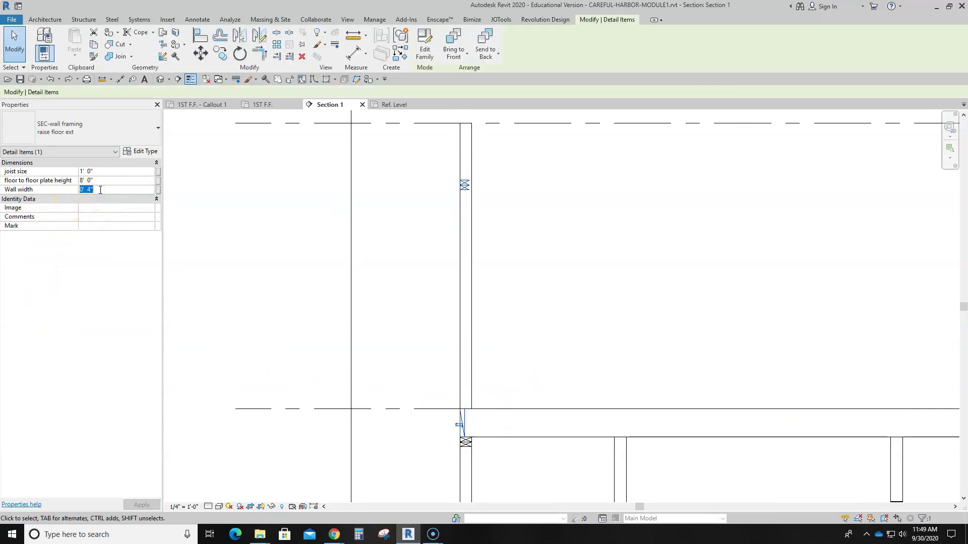
click(612, 297)
scroll(611, 298, down, 3)
middle_drag(611, 298, 321, 299)
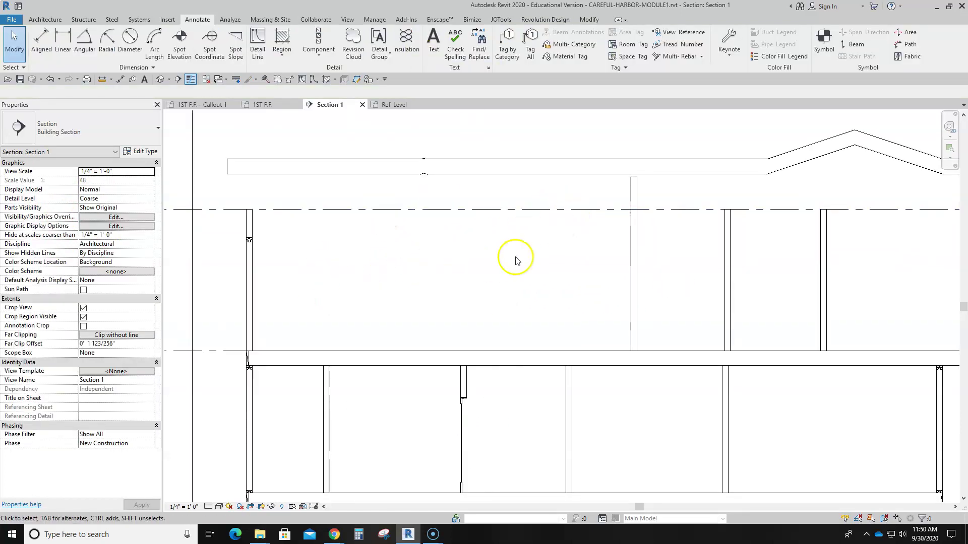
scroll(516, 260, down, 2)
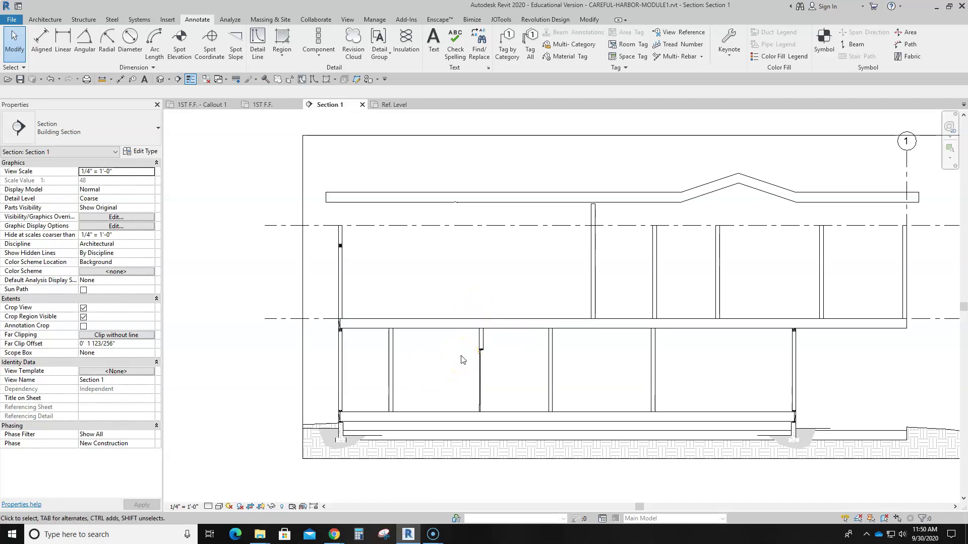
click(193, 441)
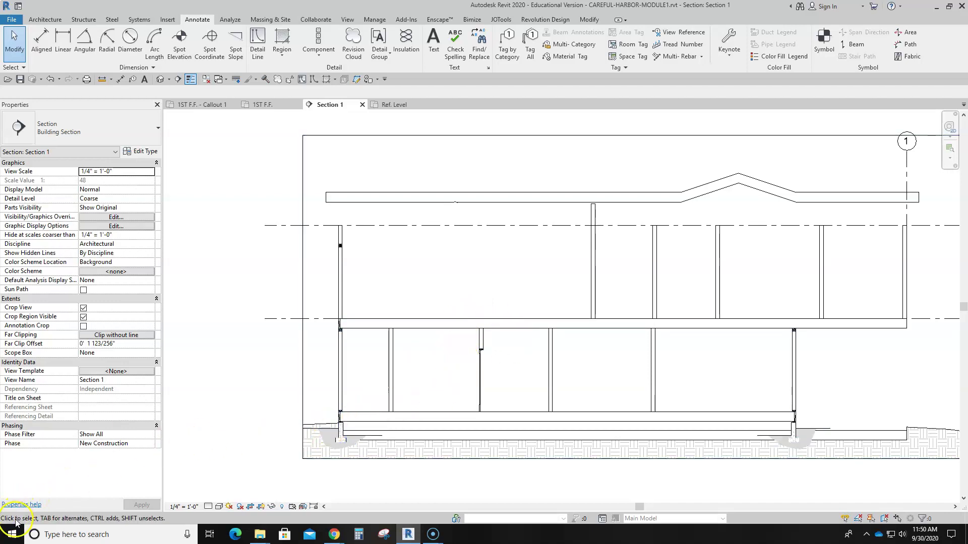